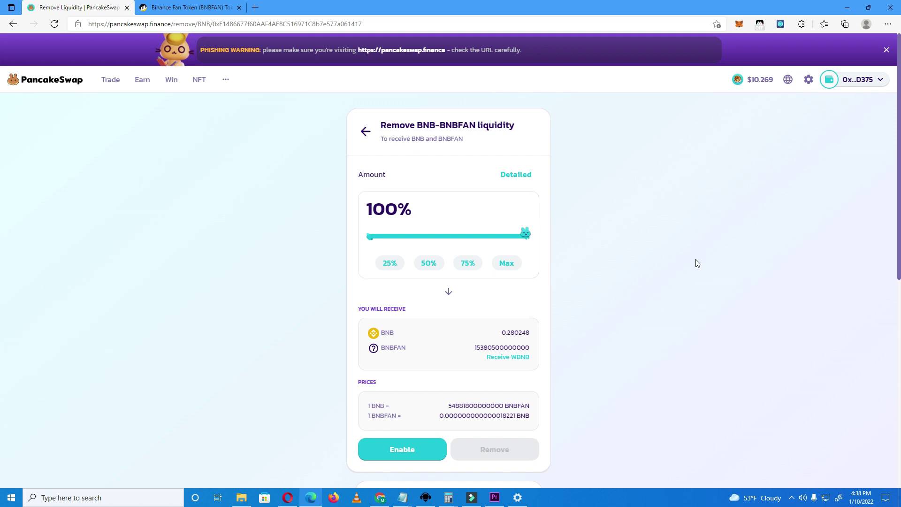
Approve and sign the 100% BNB-BNBFAN removal, then confirm the 0.280248 BNB return
left_click(411, 450)
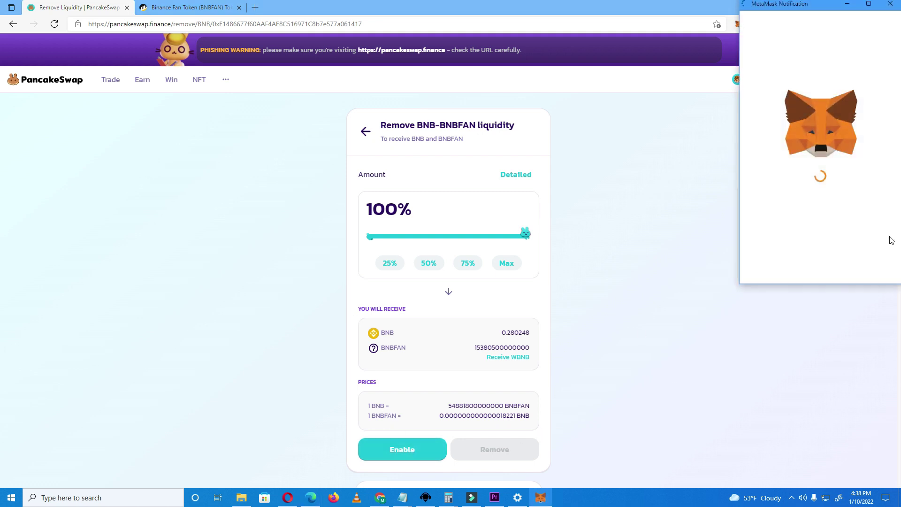
left_click(879, 262)
left_click(497, 452)
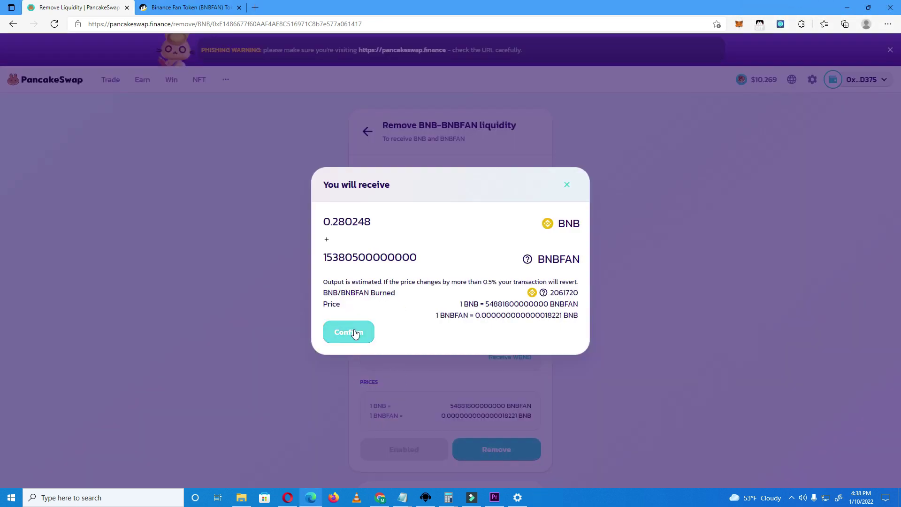
left_click(358, 335)
Close the receive summary and open the BNBFAN contract's Write Contract functions on BscScan
left_click(567, 184)
left_click(207, 6)
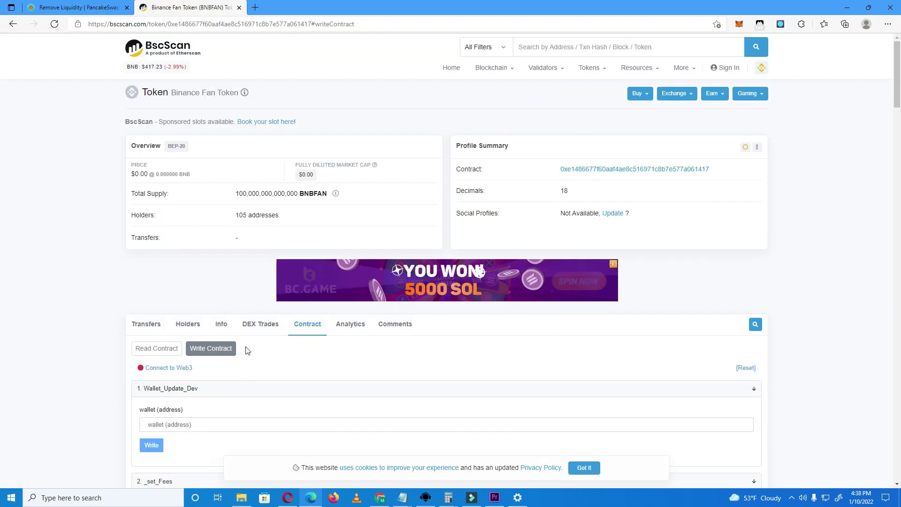
scroll(219, 278, "down", 8)
scroll(227, 177, "up", 5)
left_click(167, 211)
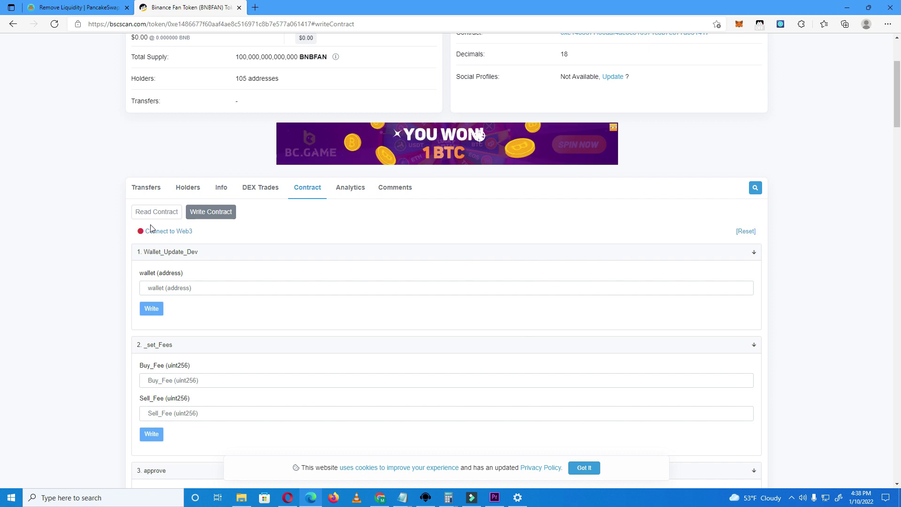
Enter false in the set_Swap_And_Liquify_Enabled field
scroll(219, 249, "down", 3)
scroll(220, 254, "up", 2)
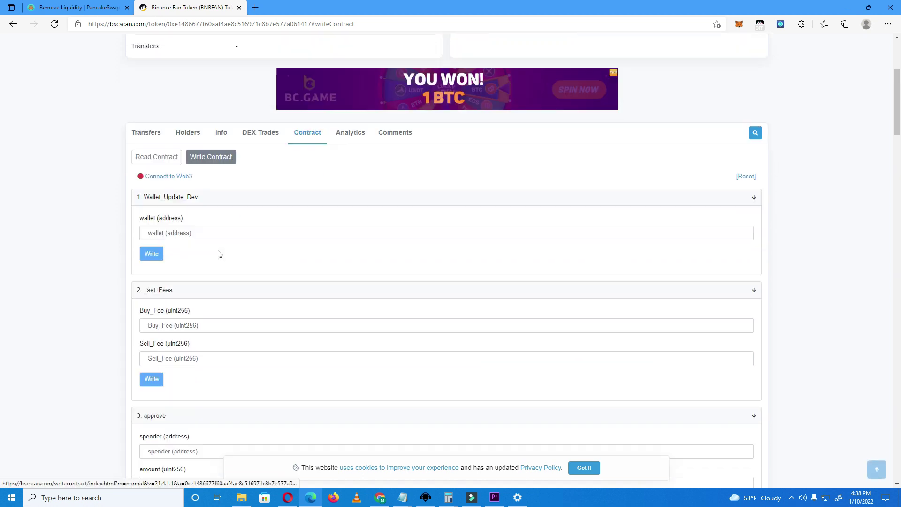
scroll(219, 254, "down", 20)
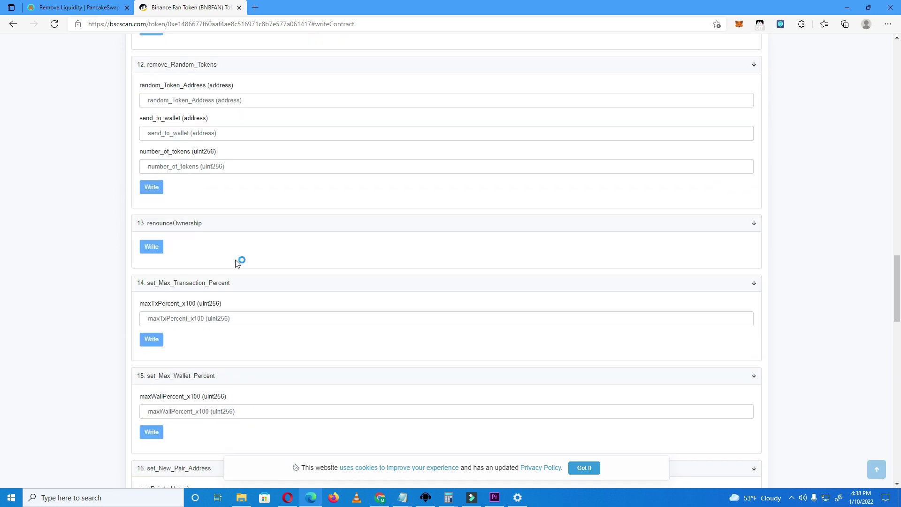
scroll(237, 262, "down", 20)
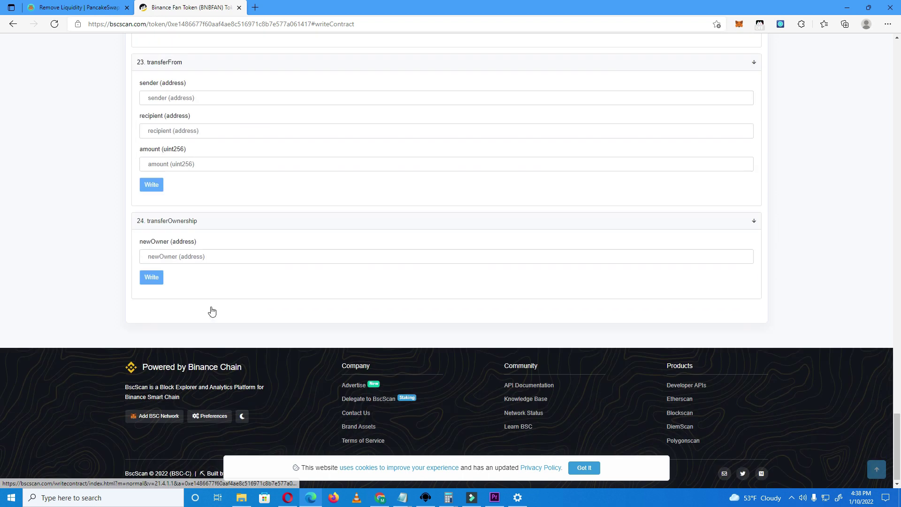
scroll(211, 311, "up", 10)
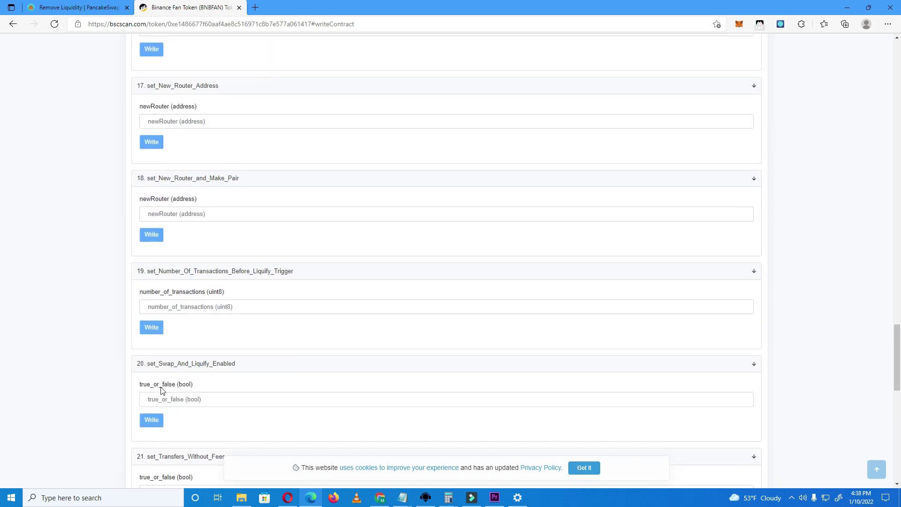
left_click(197, 404)
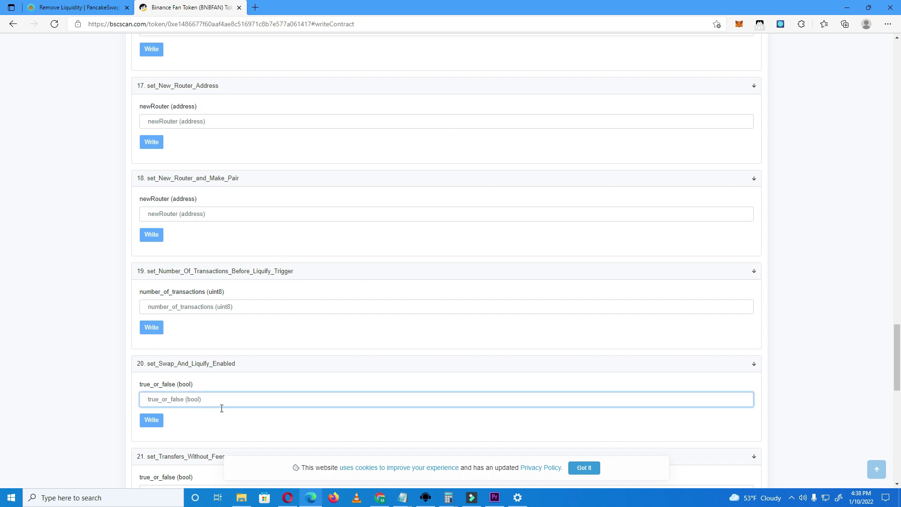
type("false")
Back in PancakeSwap, approve the full BNB-BNBFAN removal again and close the receive summary
left_click(88, 4)
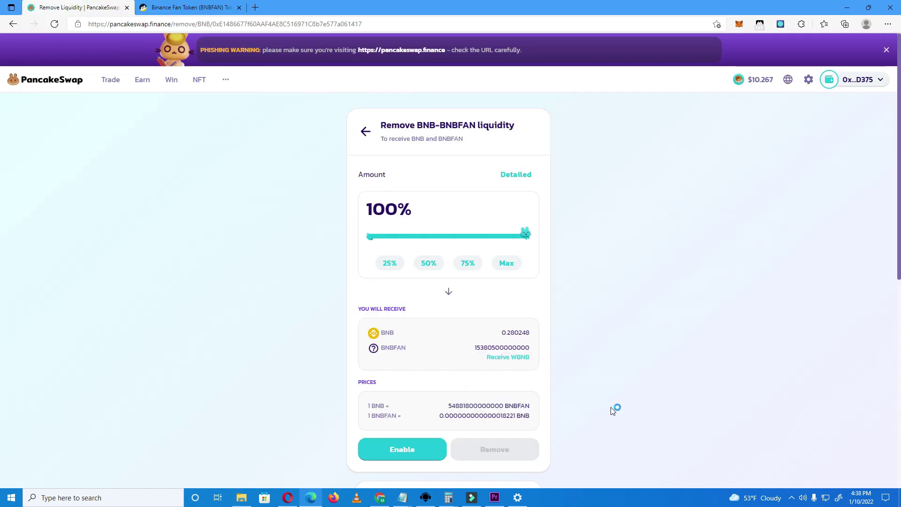
left_click(192, 7)
scroll(302, 410, "up", 20)
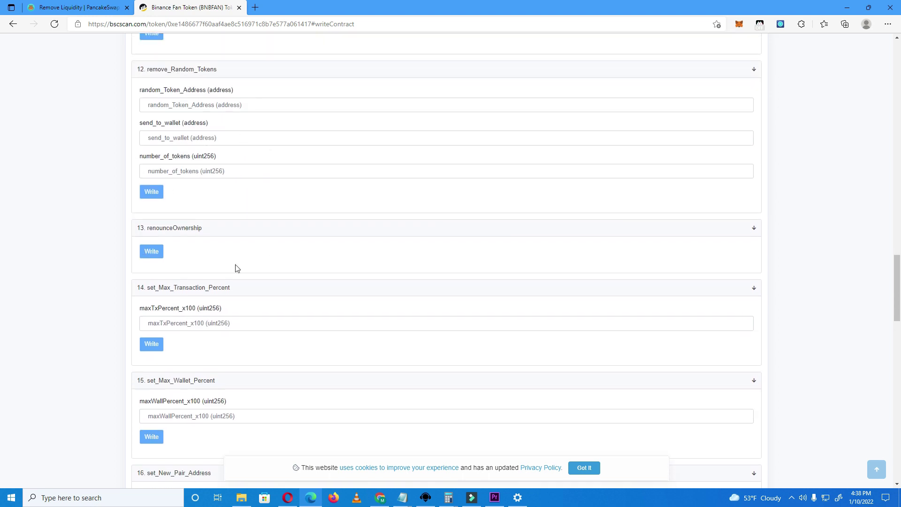
left_click(66, 4)
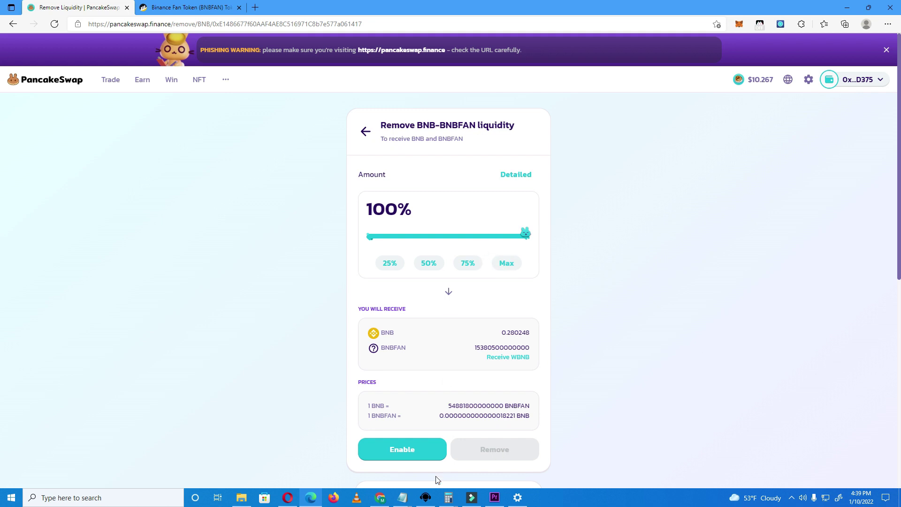
left_click(414, 451)
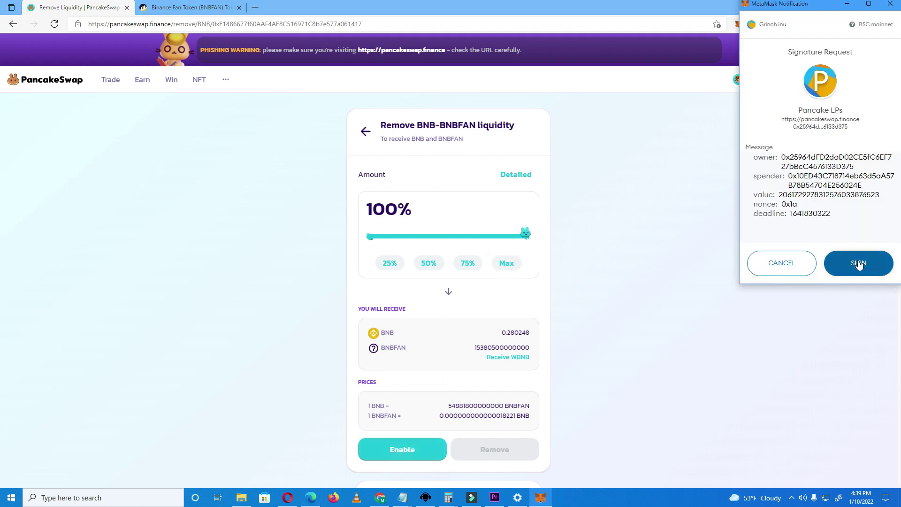
left_click(859, 264)
left_click(523, 450)
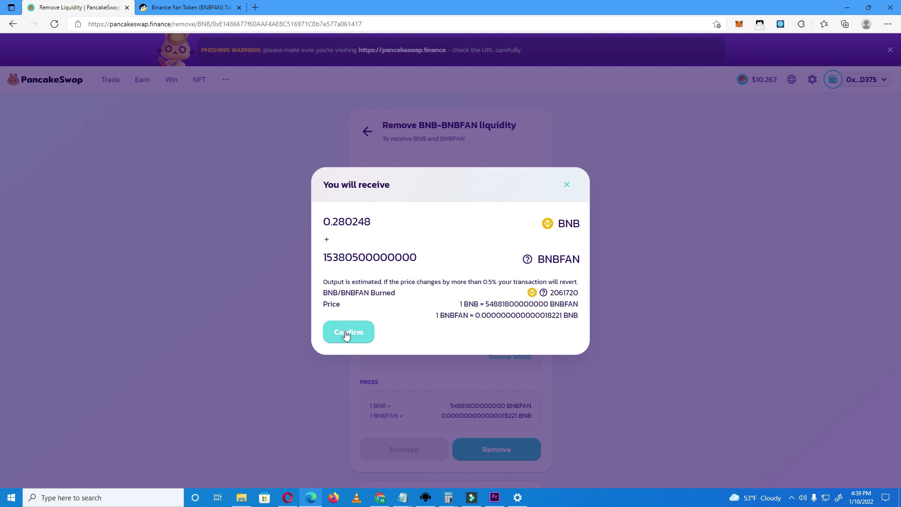
left_click(566, 185)
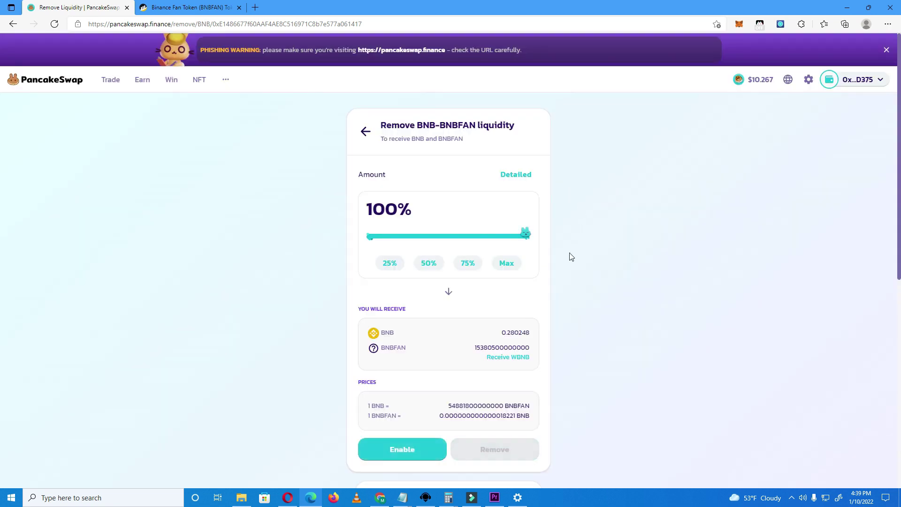
Approve and sign the 100% removal once more, then confirm the withdrawal
left_click(423, 453)
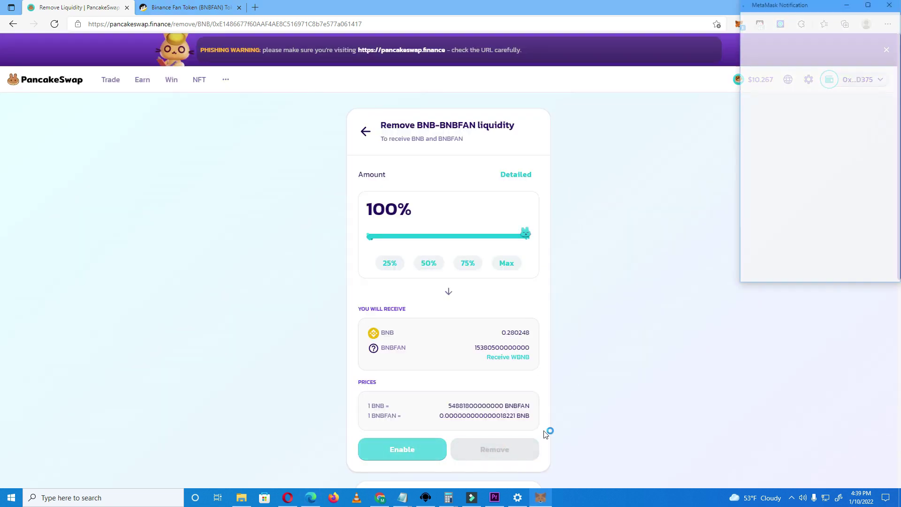
left_click(859, 266)
left_click(513, 450)
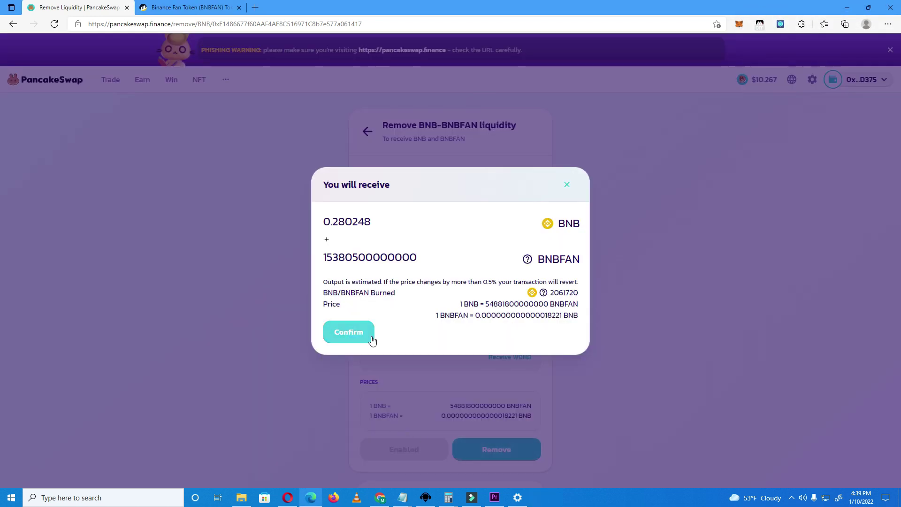
left_click(699, 383)
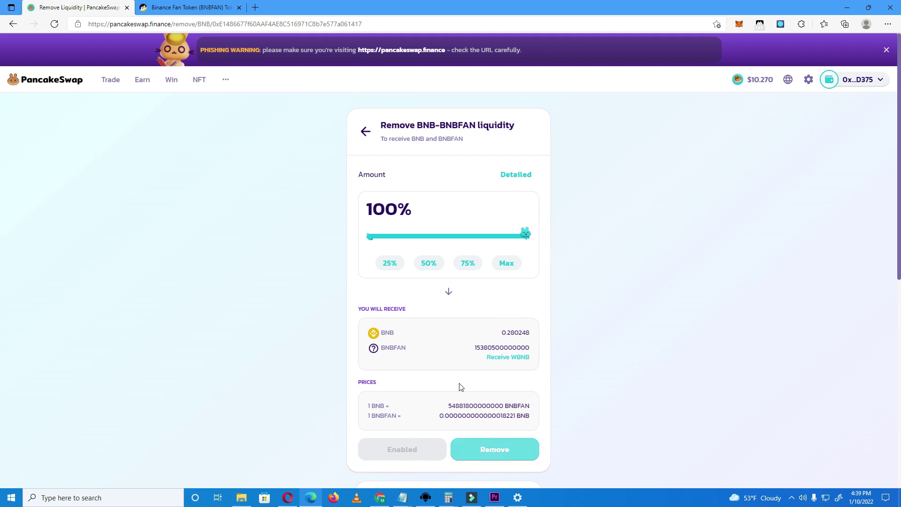
Switch the removal payout to WBNB and set the amount to 10%
left_click(508, 358)
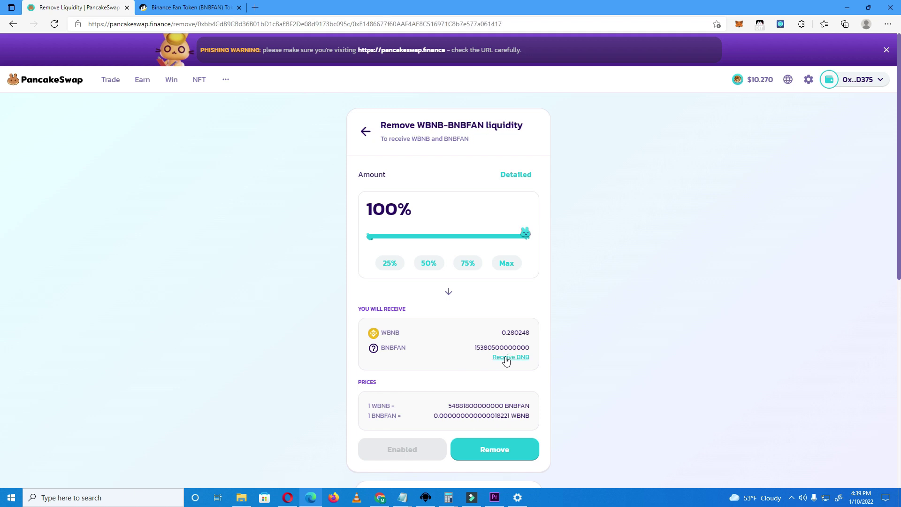
left_click(512, 358)
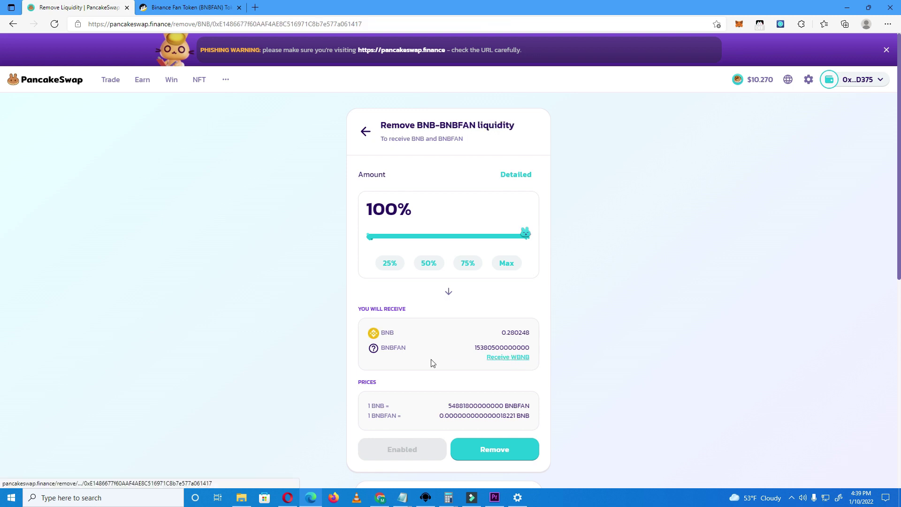
left_click(510, 360)
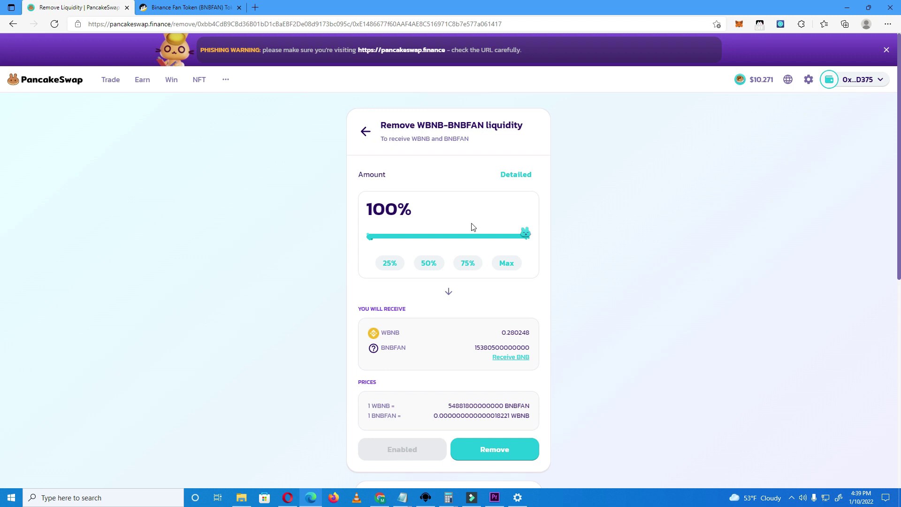
mouse_move(524, 234)
left_mouse_down()
mouse_move(382, 248)
mouse_move(525, 235)
left_mouse_up()
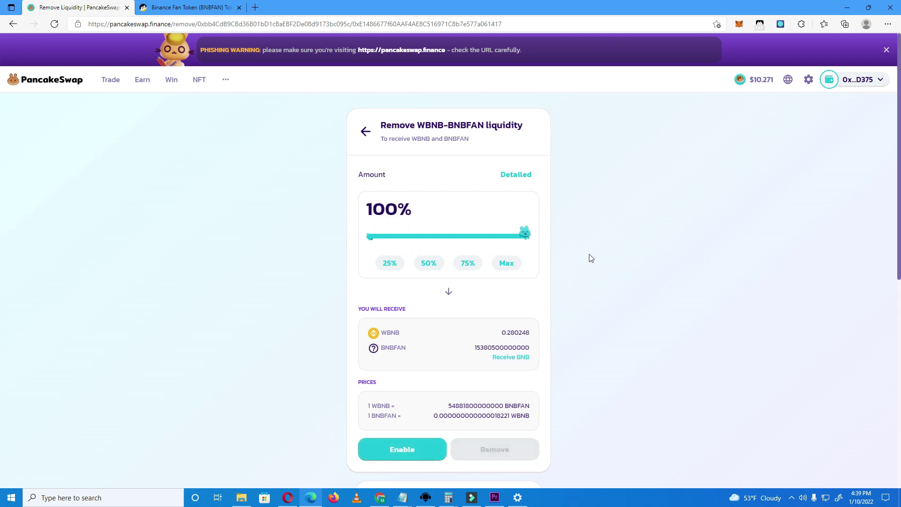
Approve the WBNB-BNBFAN removal, then close the 0.0280248 WBNB summary without removing
left_click(441, 446)
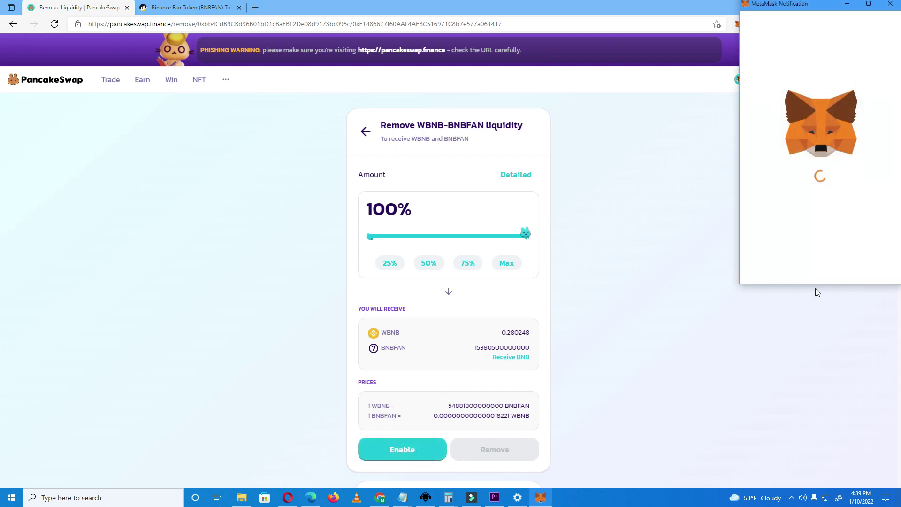
left_click(851, 274)
left_click(501, 451)
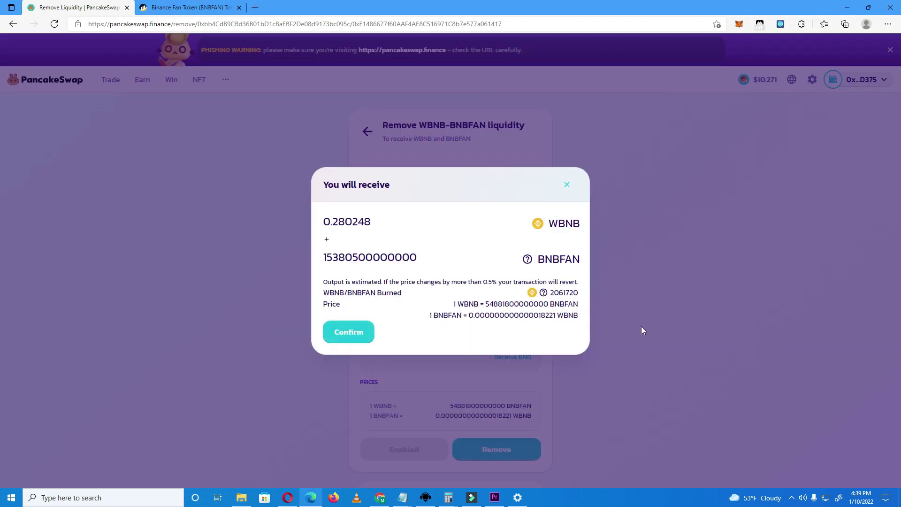
left_click(567, 184)
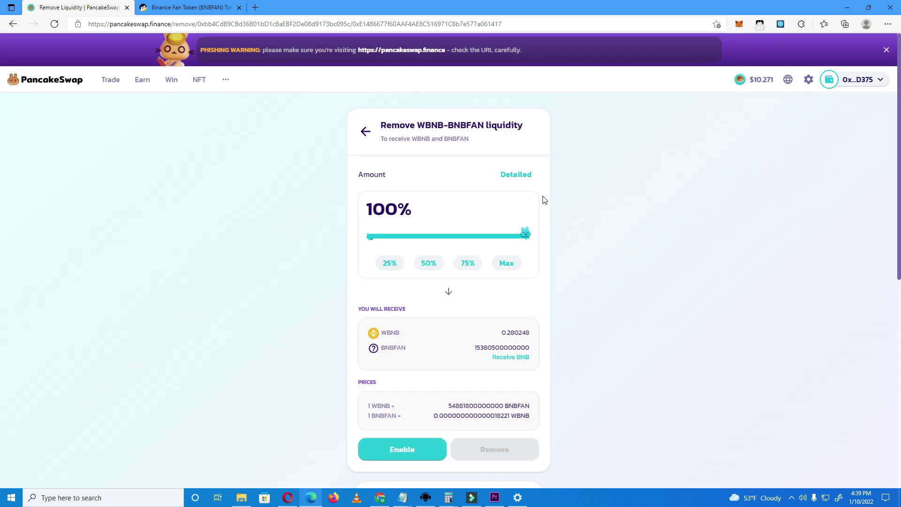
left_click(385, 235)
left_click_drag(385, 234, 397, 239)
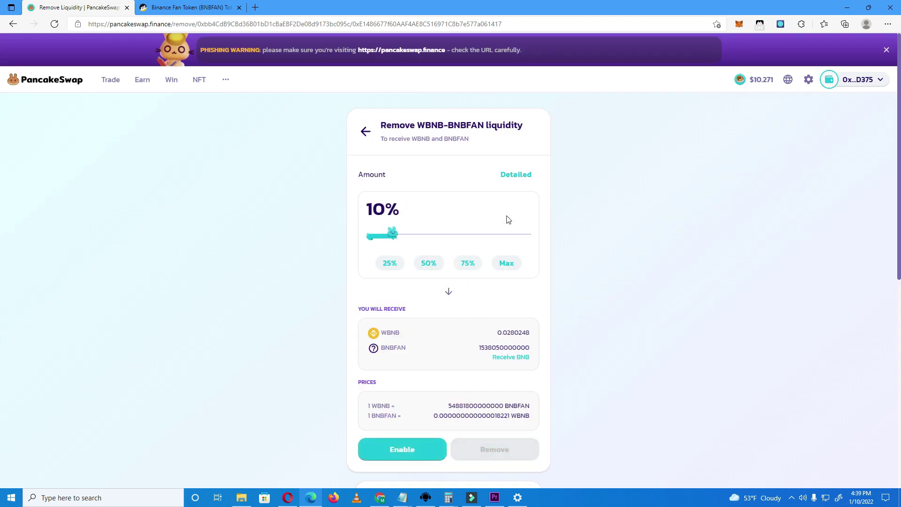
left_click(442, 459)
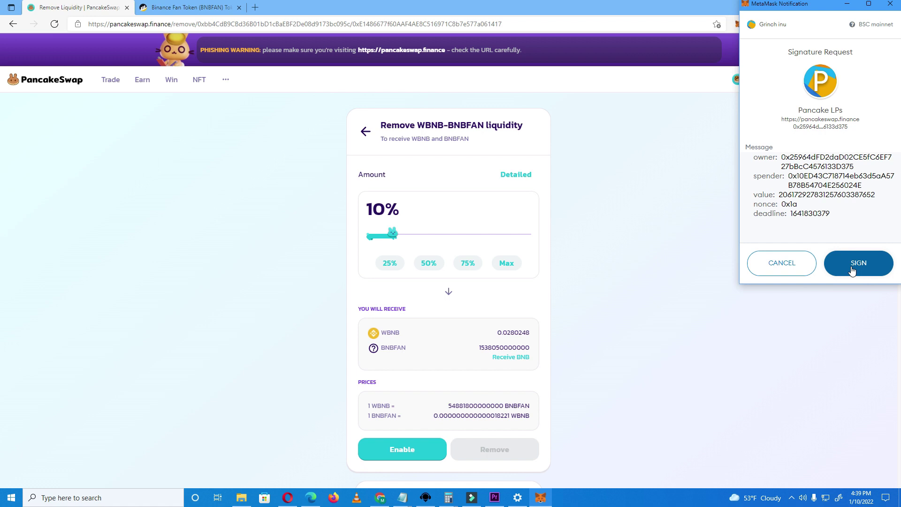
left_click(852, 269)
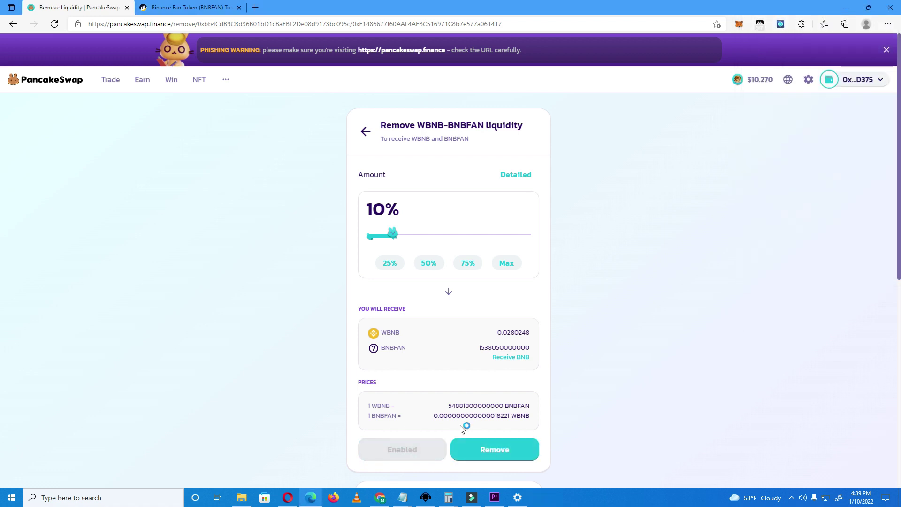
left_click(499, 453)
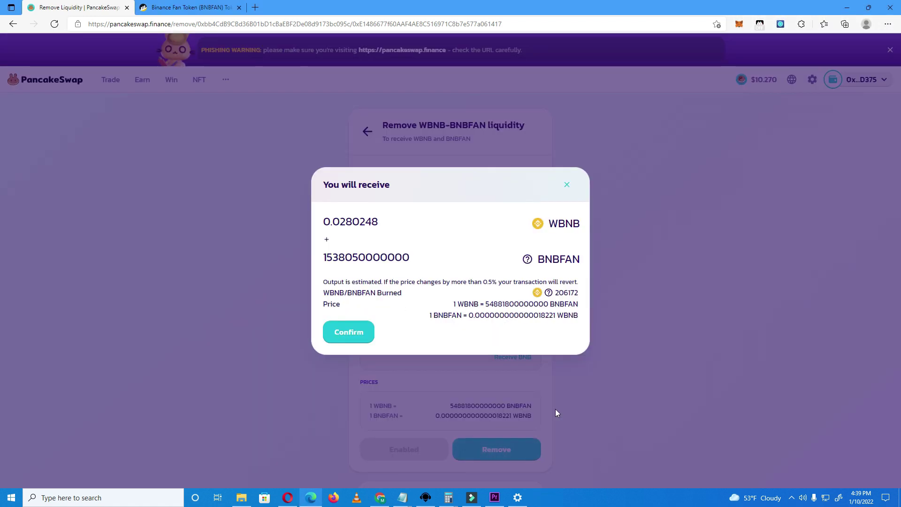
left_click(345, 329)
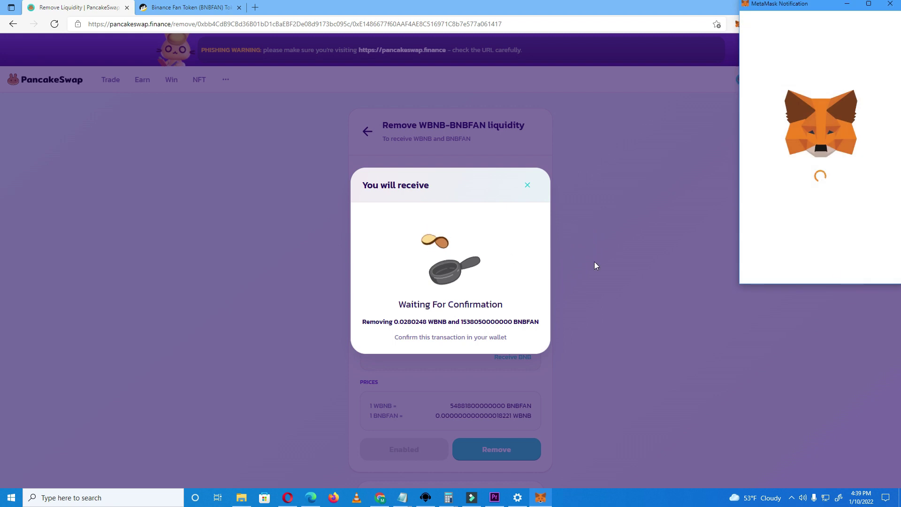
left_click(854, 266)
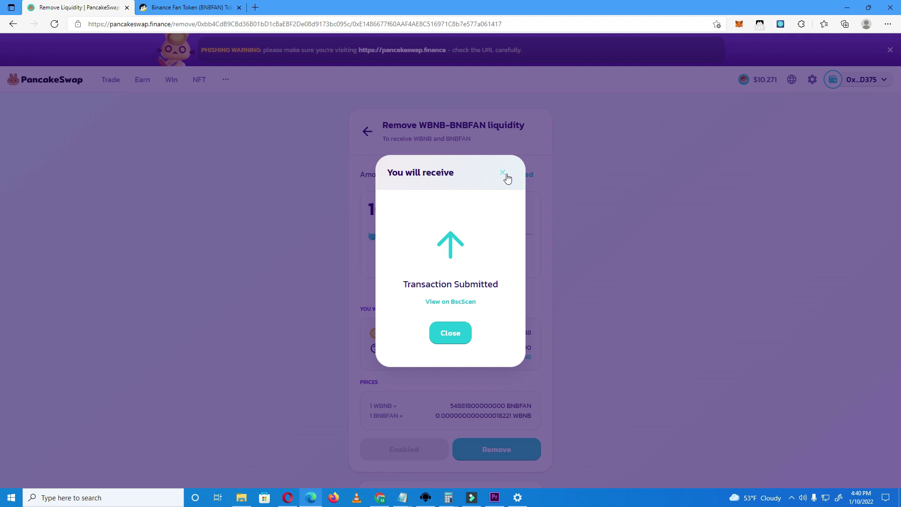
left_click(503, 173)
Submit an 11% WBNB-BNBFAN removal, approving and confirming it in MetaMask
mouse_move(376, 234)
left_mouse_down()
mouse_move(394, 237)
mouse_move(371, 236)
left_mouse_up()
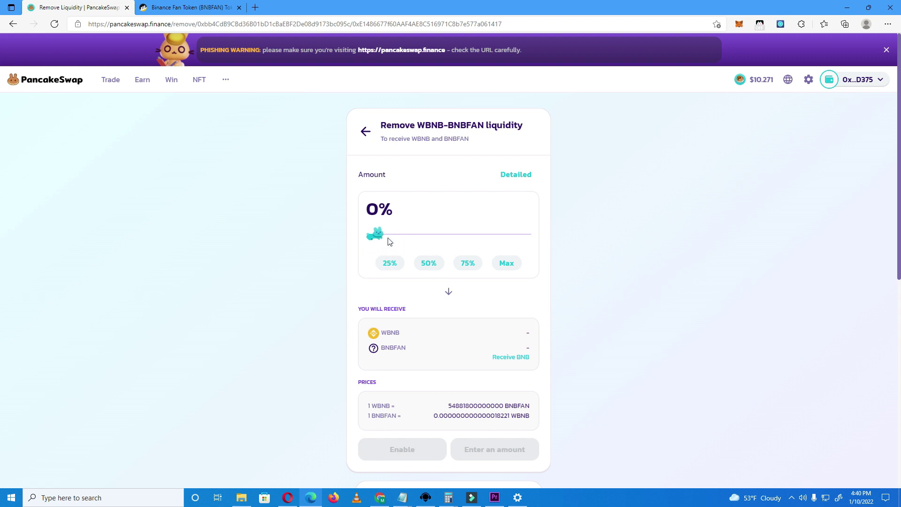
mouse_move(382, 235)
left_mouse_down()
mouse_move(405, 238)
mouse_move(395, 237)
left_mouse_up()
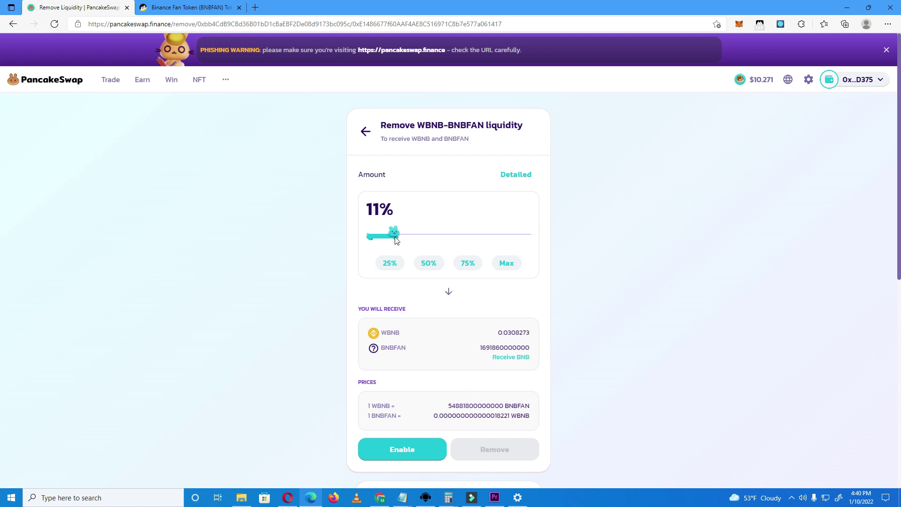
left_click(413, 453)
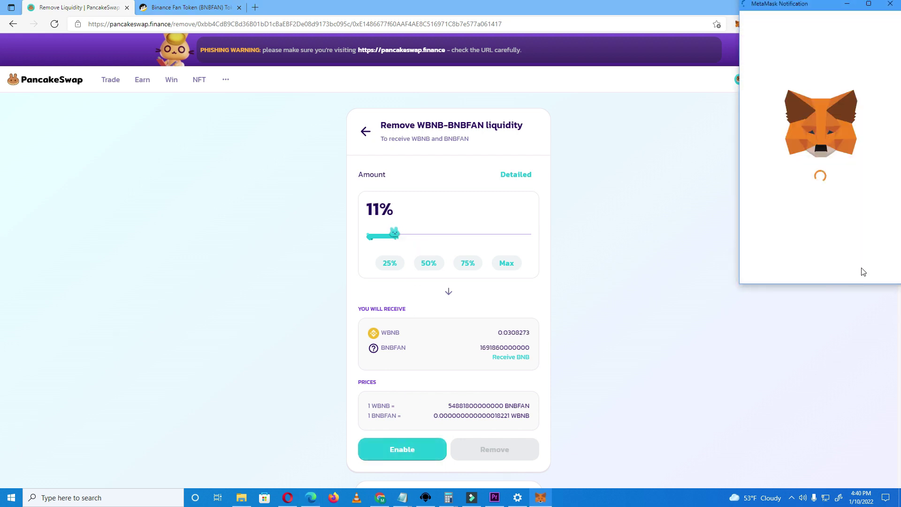
left_click(862, 268)
left_click(520, 455)
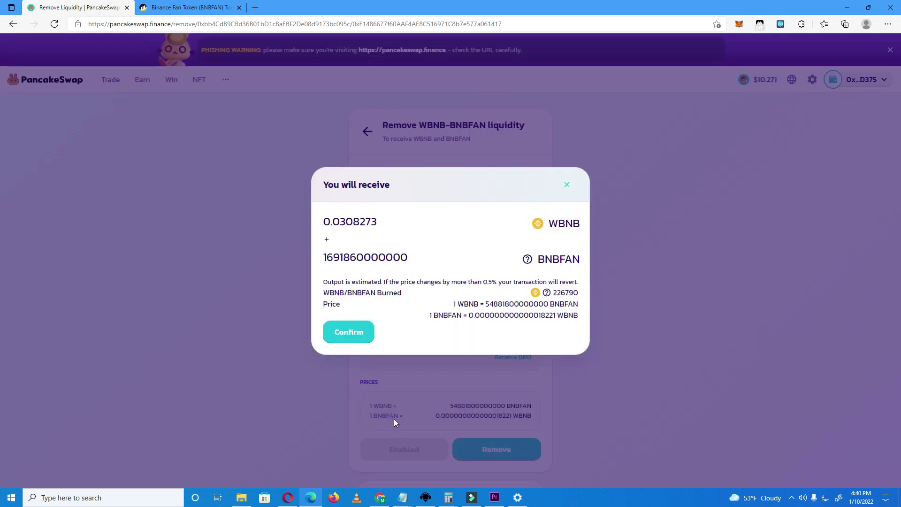
left_click(347, 335)
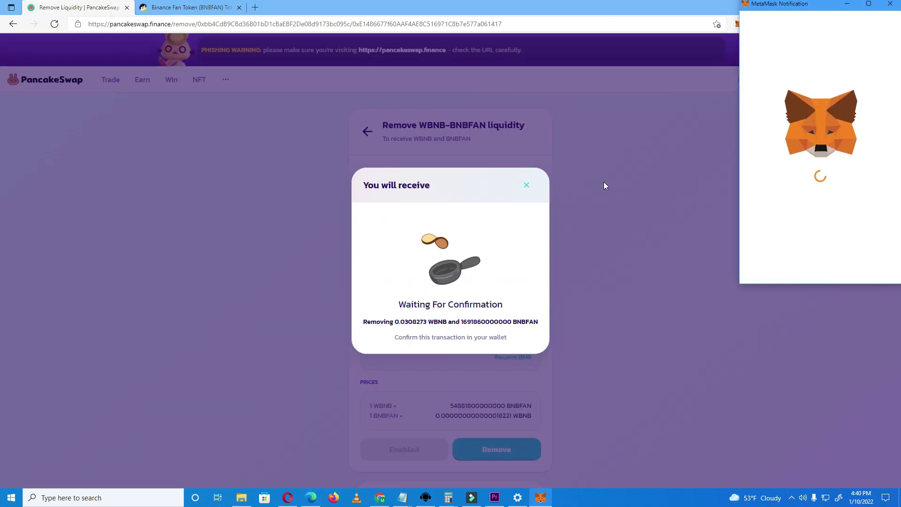
left_click(857, 265)
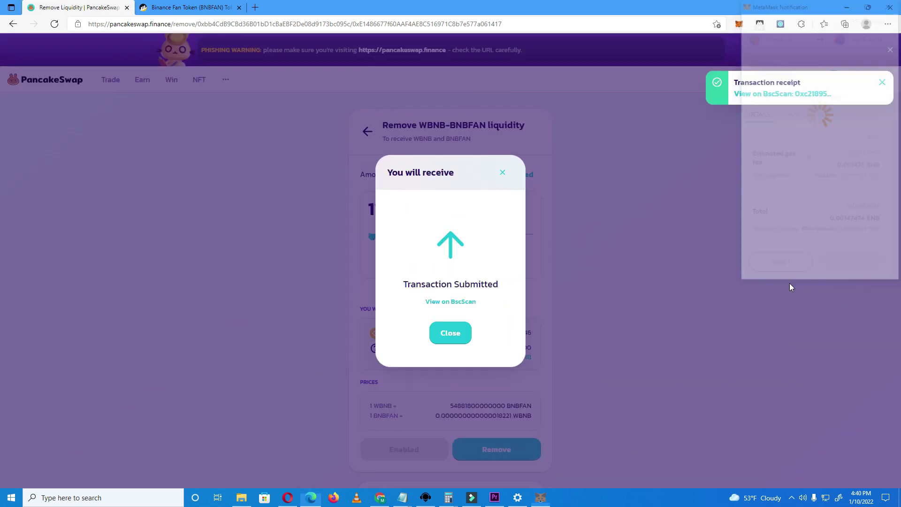
left_click(508, 180)
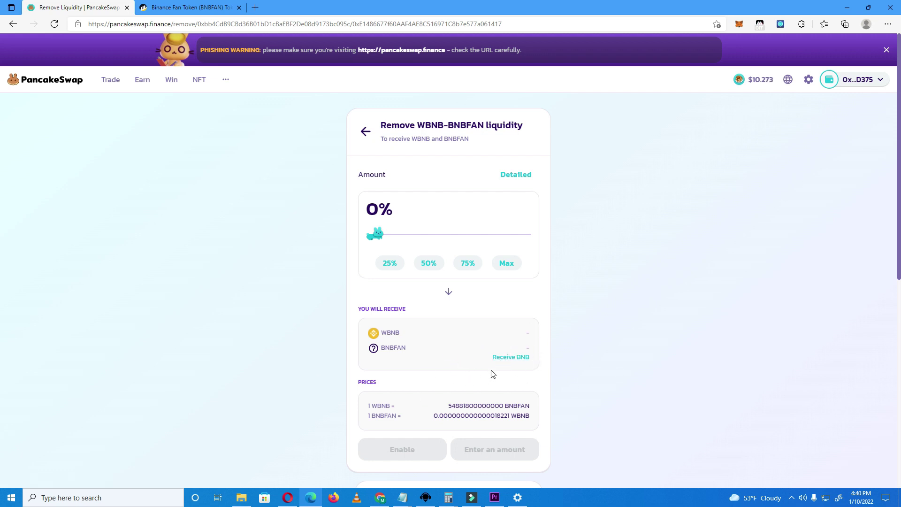
Switch to native BNB at 11%, approve, and review 0.0243536 BNB without removing
left_click(511, 359)
left_click_drag(388, 237, 396, 241)
left_click(394, 240)
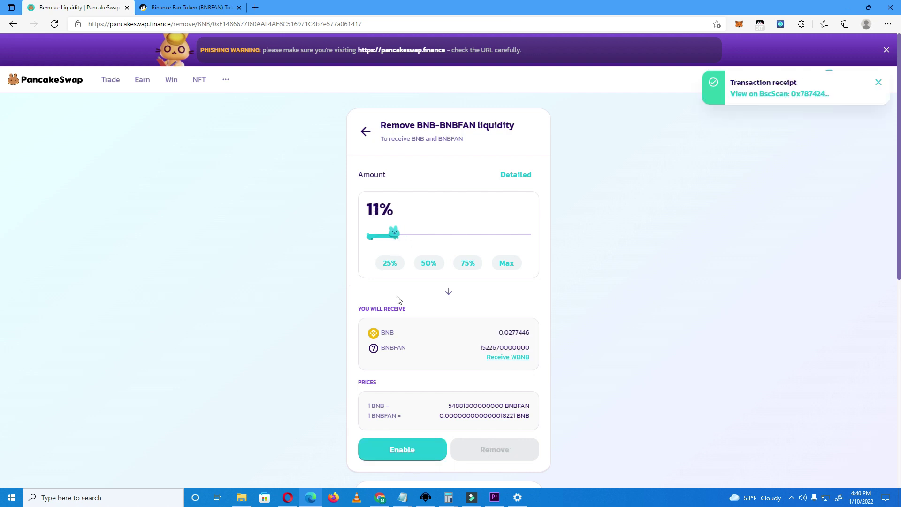
left_click(404, 450)
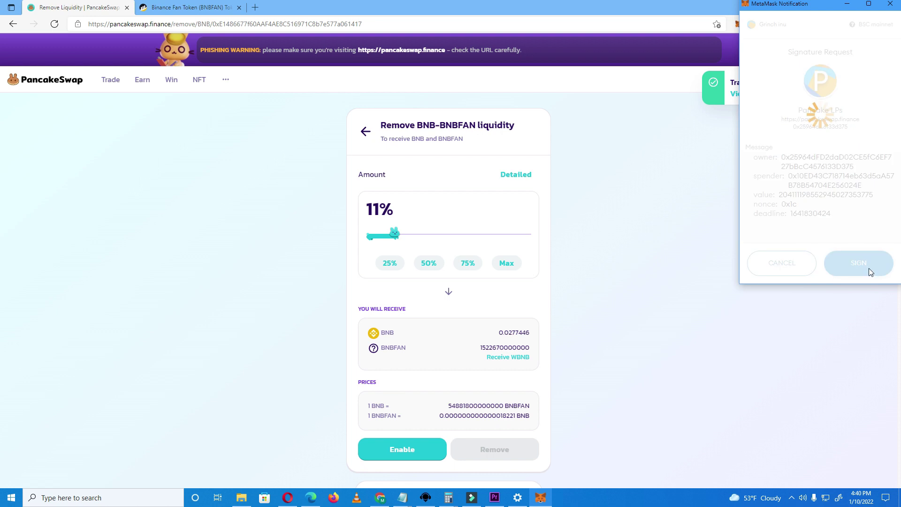
left_click(869, 269)
left_click(521, 444)
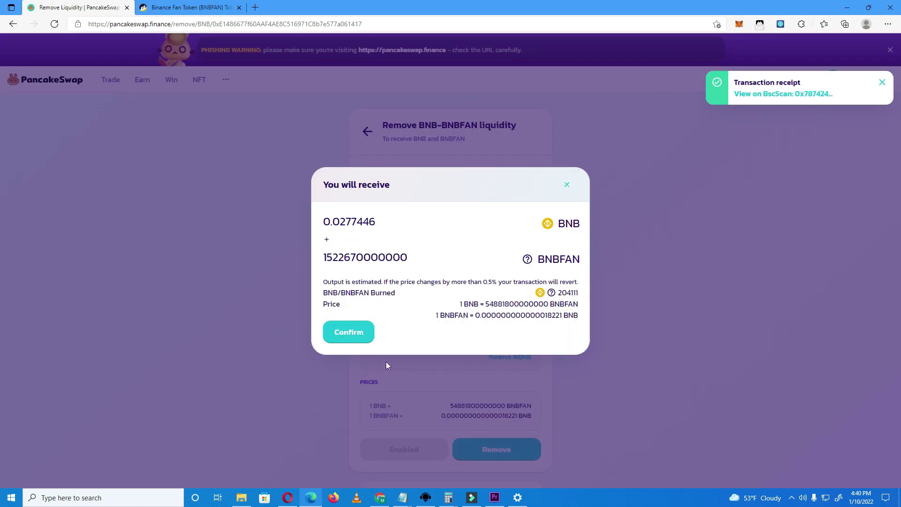
left_click(353, 334)
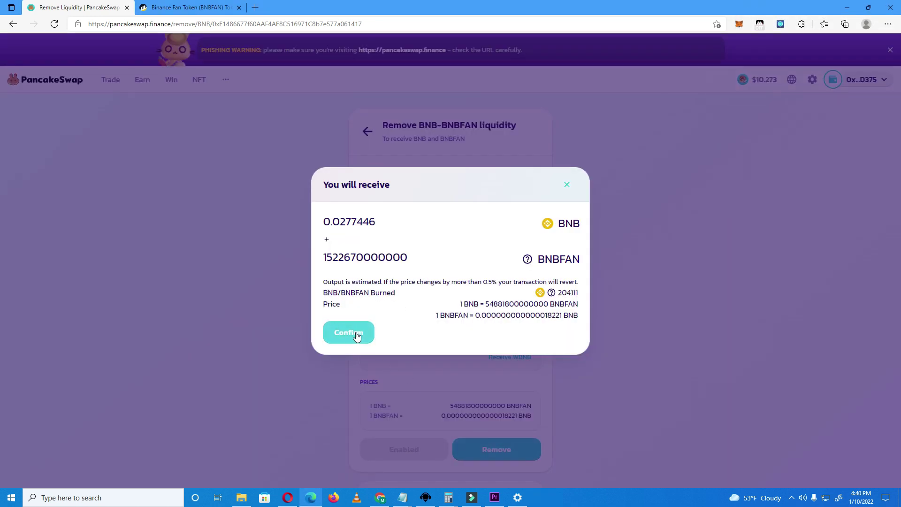
left_click(353, 337)
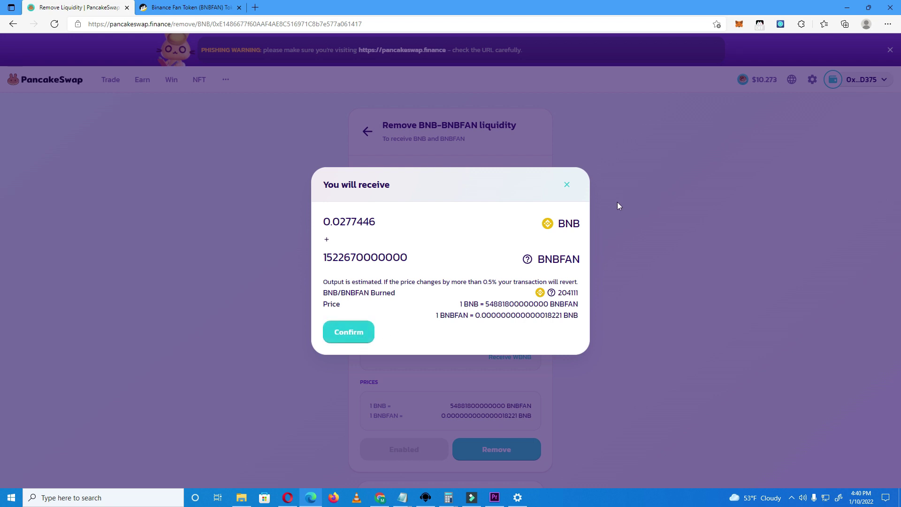
left_click(568, 186)
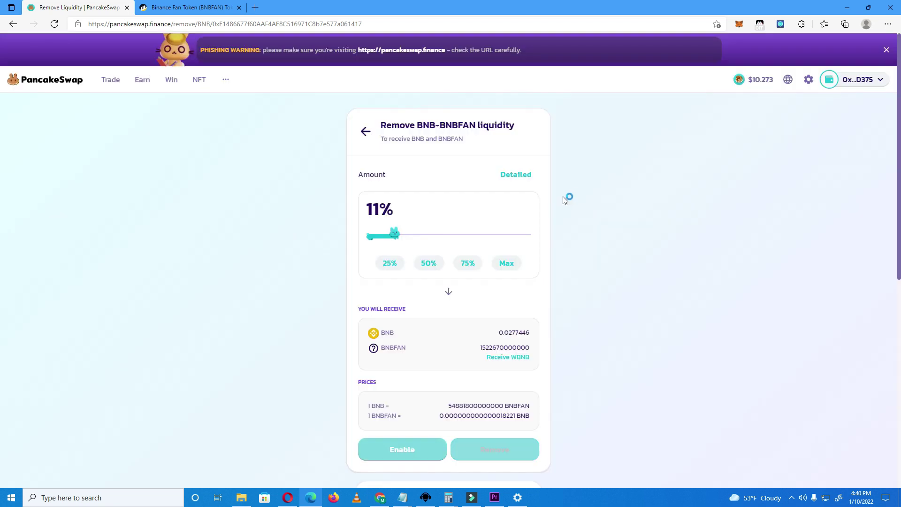
Switch back to WBNB and submit the 11% removal for about 0.0243536 WBNB via MetaMask
left_click(504, 357)
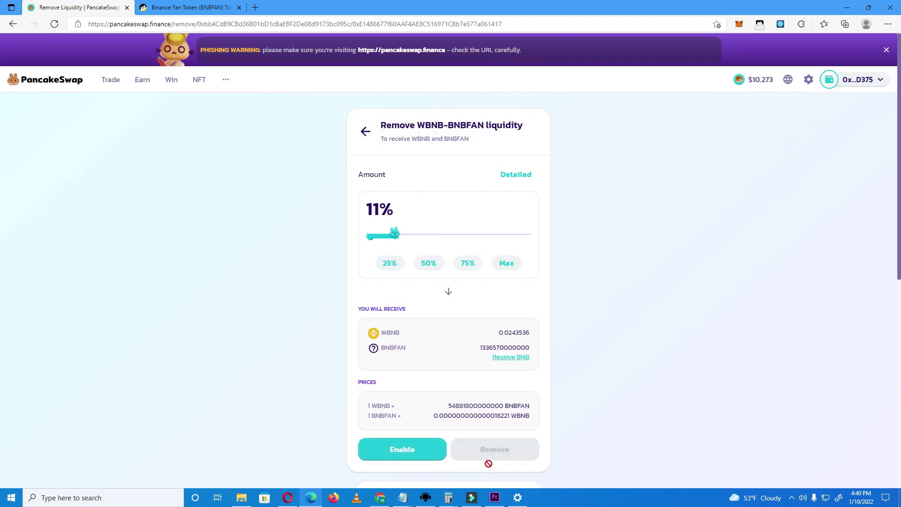
left_click(421, 460)
left_click(860, 263)
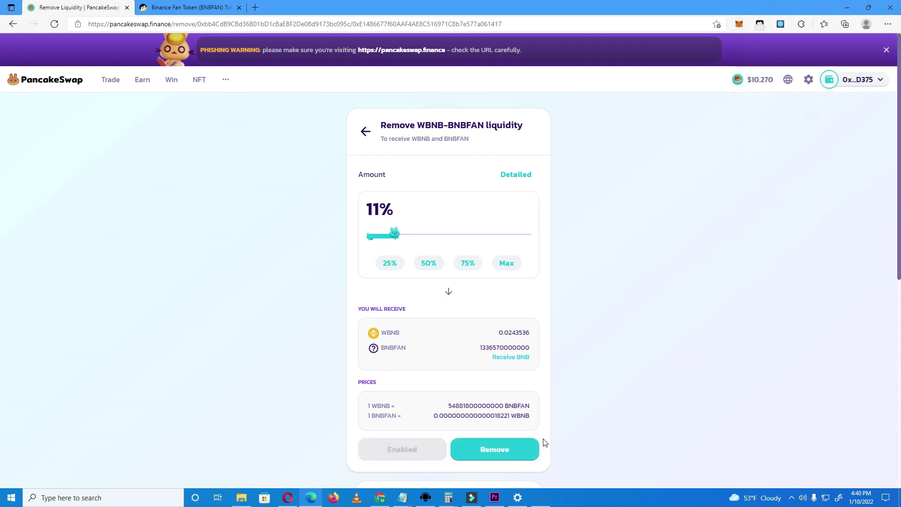
left_click(498, 450)
left_click(349, 330)
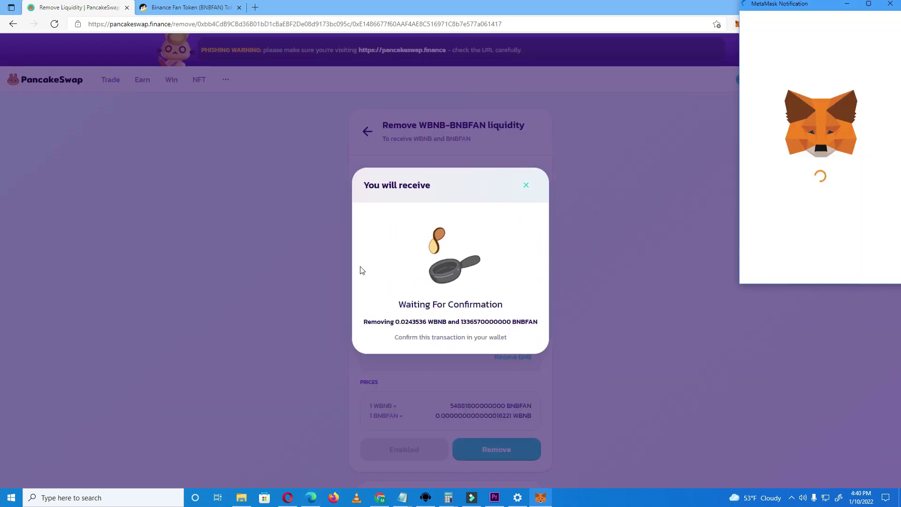
scroll(845, 212, "down", 1)
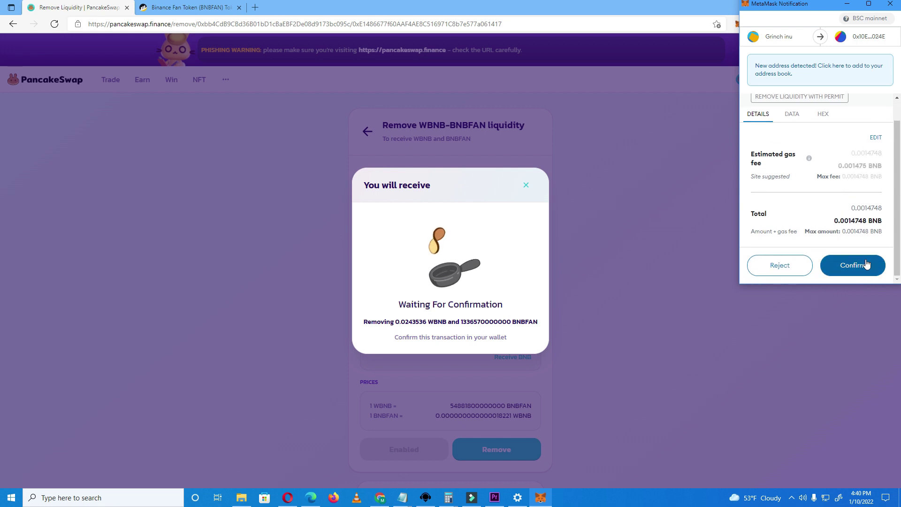
left_click(866, 265)
left_click(506, 177)
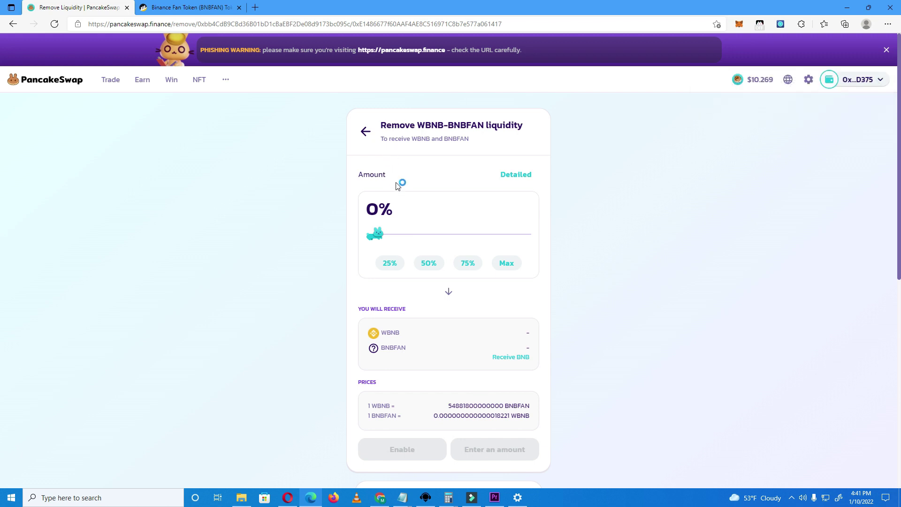
Reopen the BNB/BNBFAN removal form, set about 12%, and approve it without removing
left_click(367, 132)
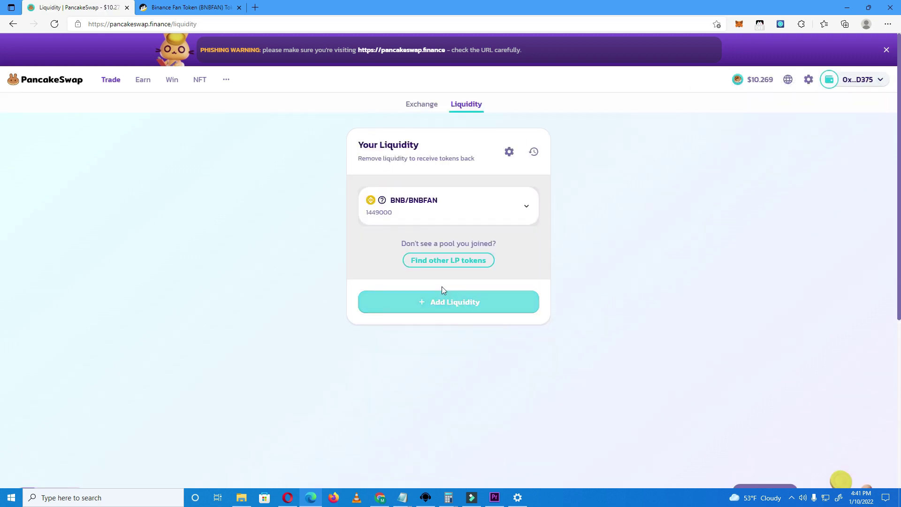
left_click(446, 213)
left_click(452, 299)
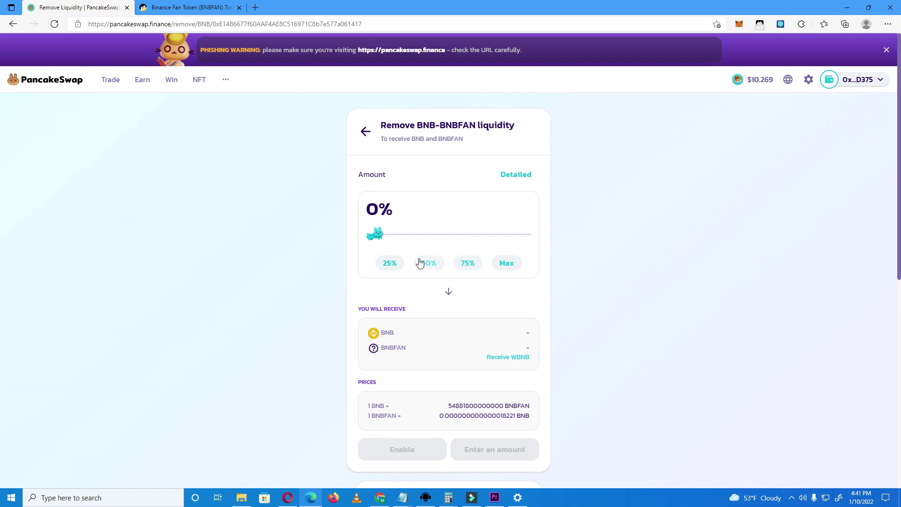
left_click_drag(410, 237, 396, 244)
left_click(429, 453)
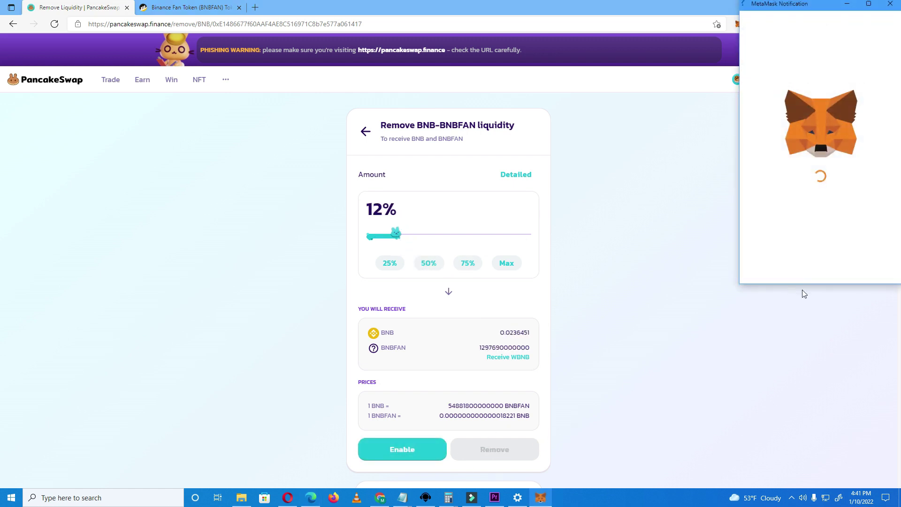
left_click(843, 271)
left_click(503, 453)
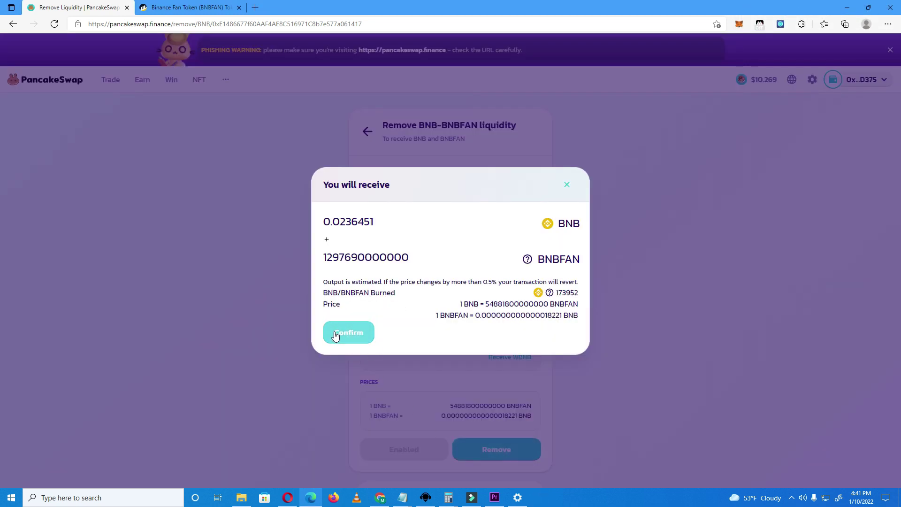
left_click(570, 187)
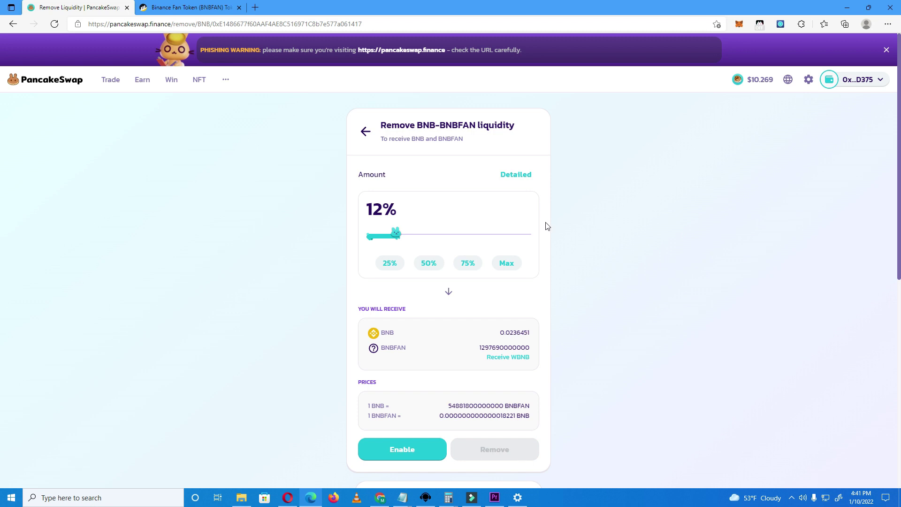
left_click(508, 357)
left_click(409, 451)
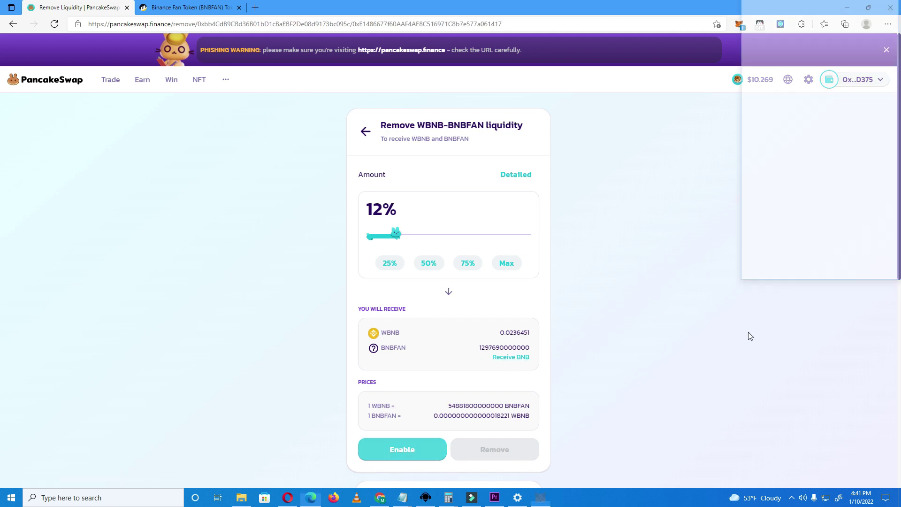
left_click(859, 263)
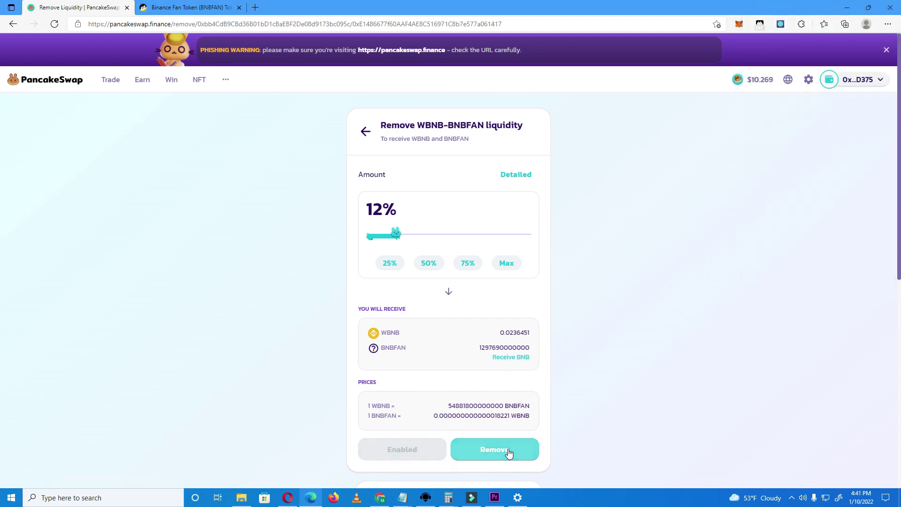
left_click(498, 451)
left_click(349, 330)
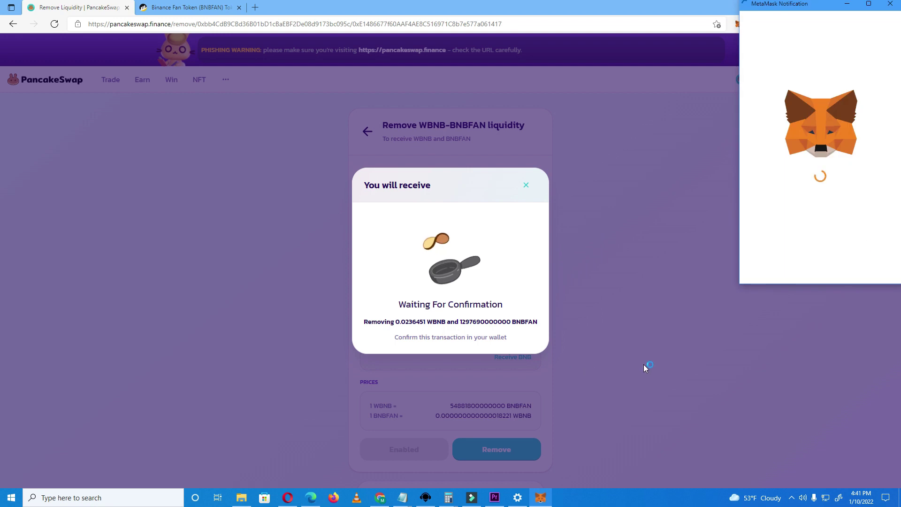
scroll(841, 250, "down", 1)
left_click(851, 265)
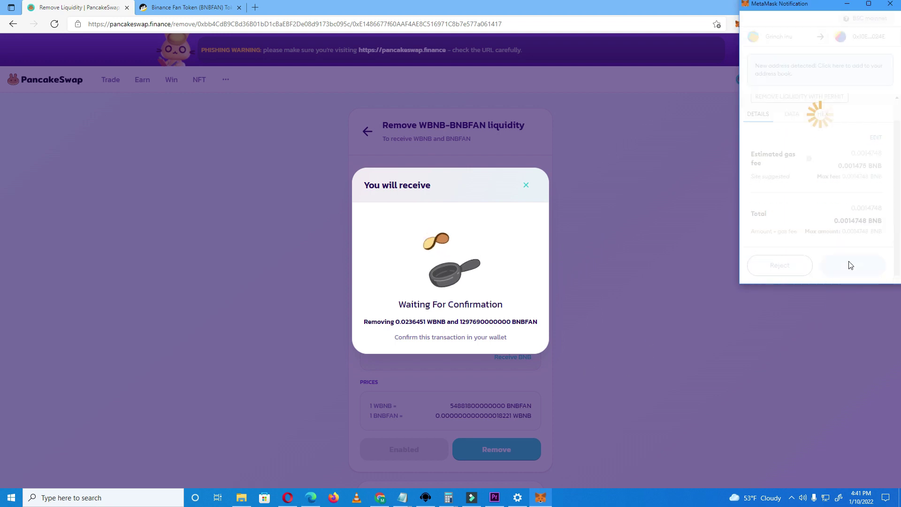
left_click(502, 173)
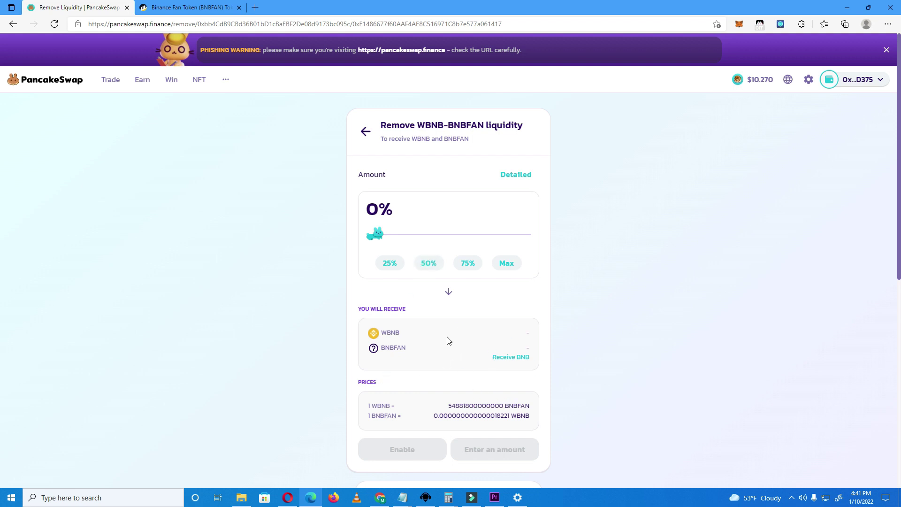
Quote swapping the entire BNBFAN balance for BNB on Exchange, then go back to Liquidity
left_click_drag(384, 241, 394, 240)
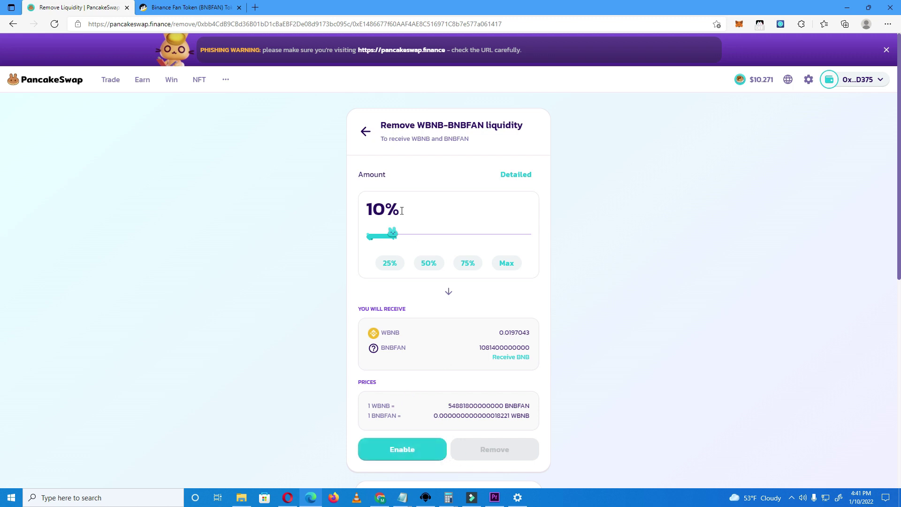
left_click(366, 133)
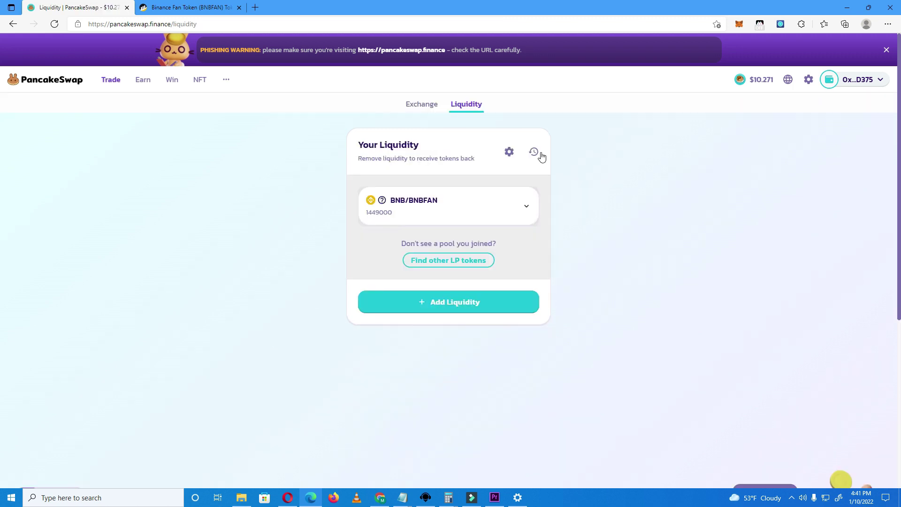
left_click(421, 104)
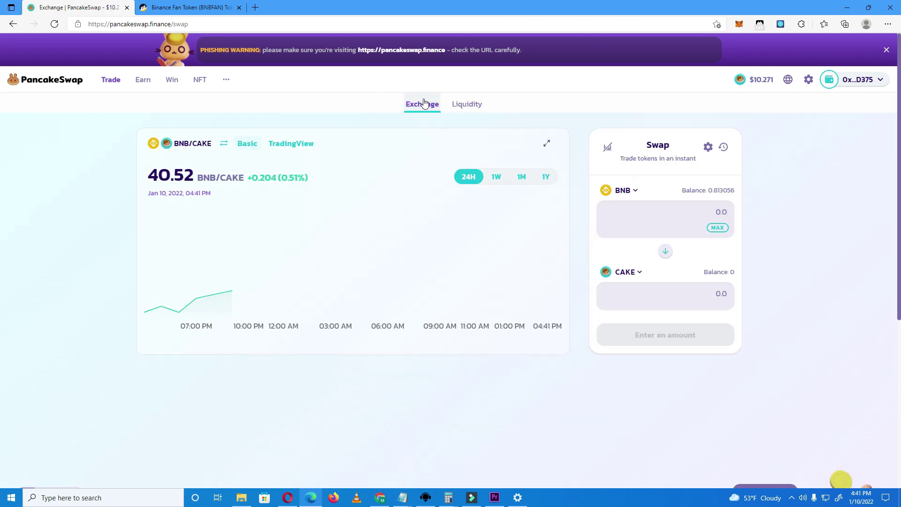
left_click(665, 250)
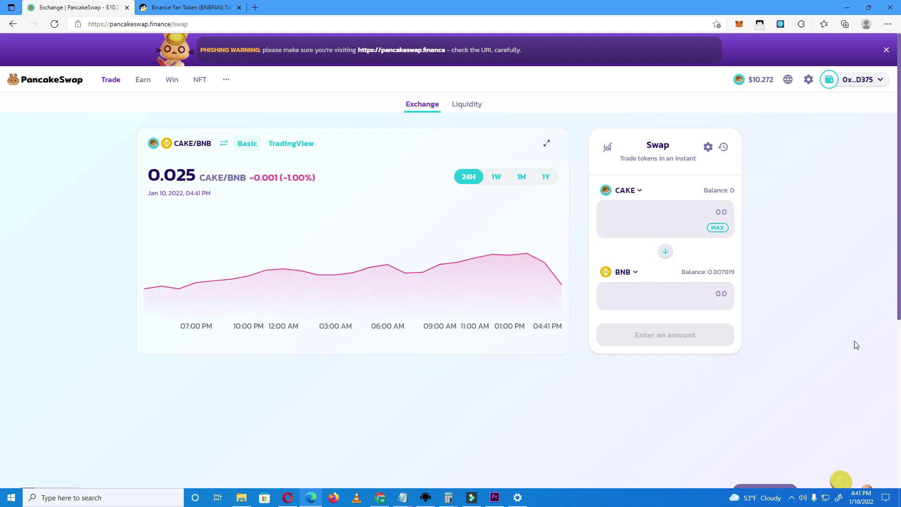
left_click(627, 190)
left_click(477, 234)
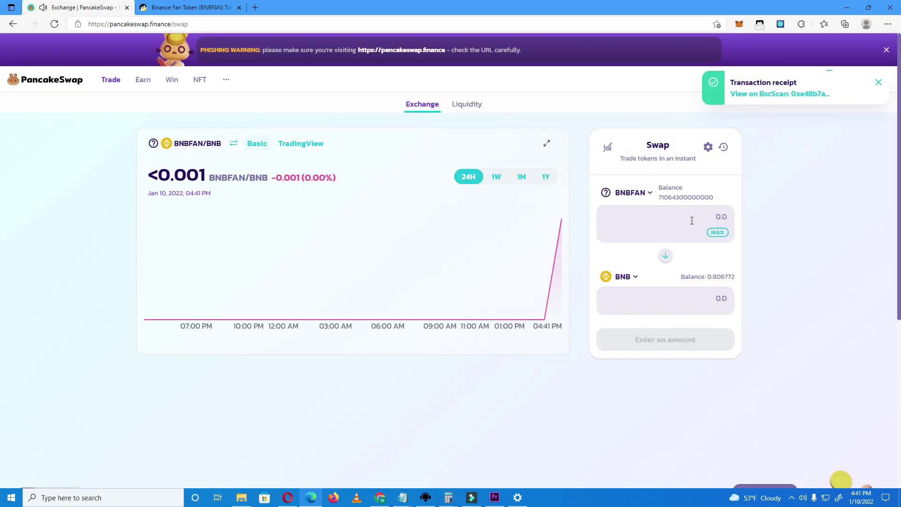
left_click(718, 233)
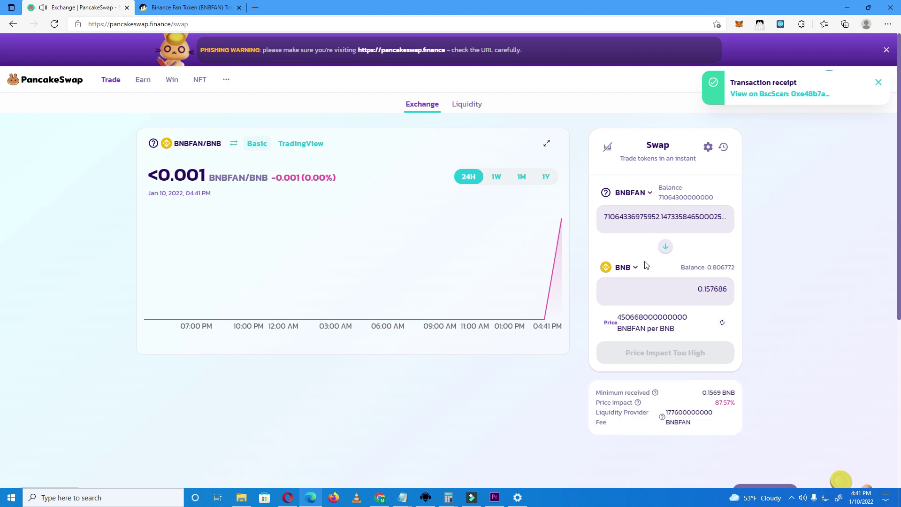
left_click(473, 106)
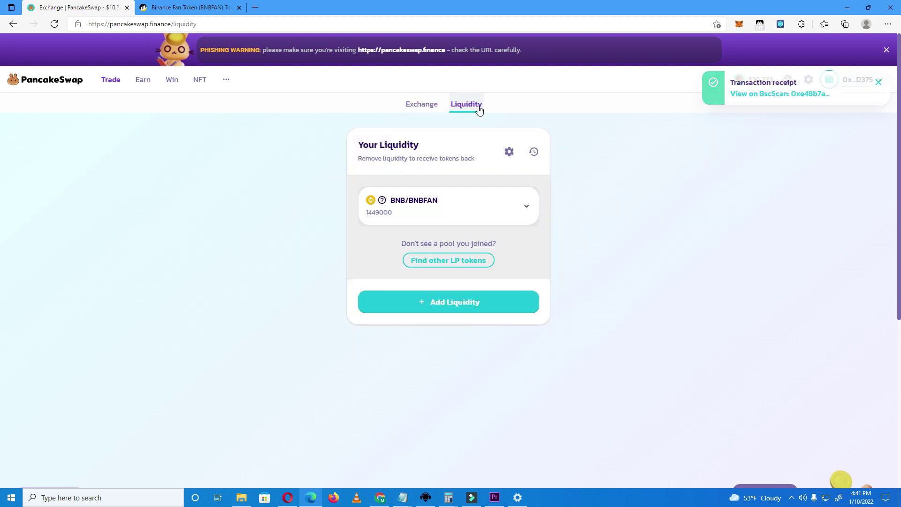
Open the BNB/BNBFAN removal form, approve the 10% removal, and close its review
left_click(446, 216)
left_click(443, 289)
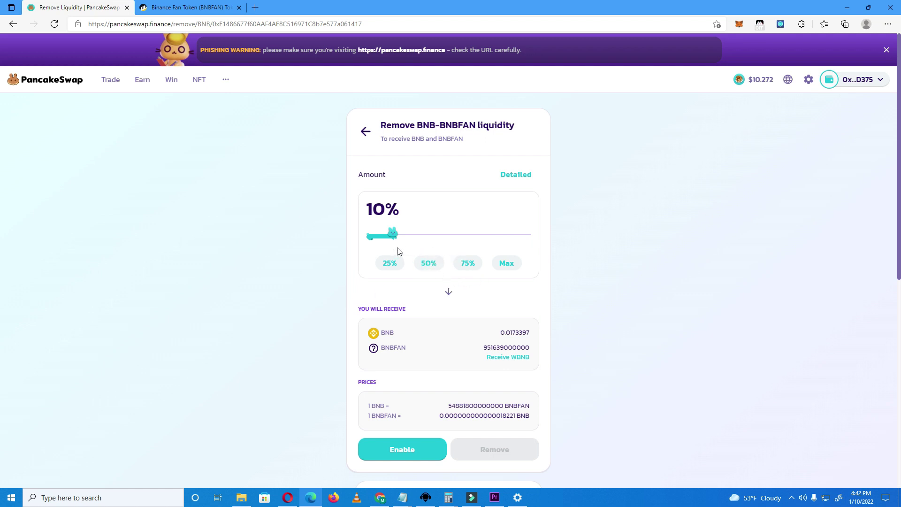
left_click(414, 454)
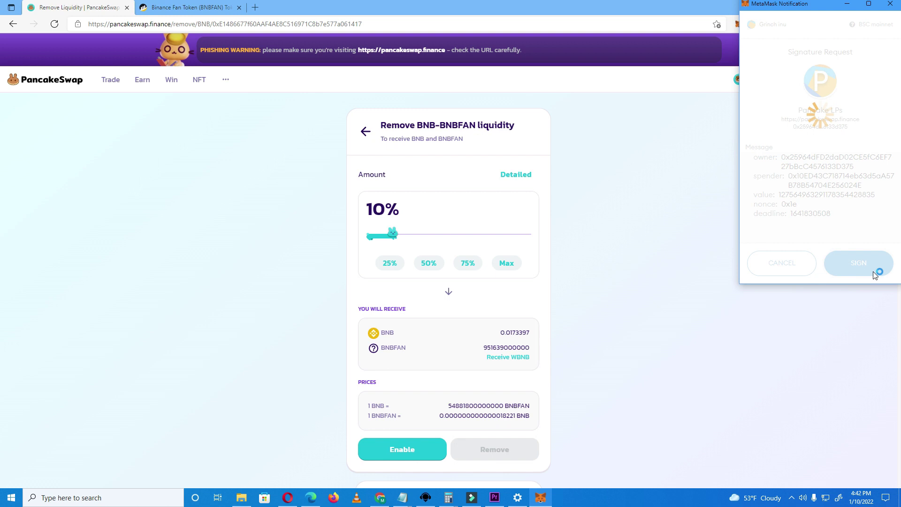
left_click(866, 265)
left_click(521, 448)
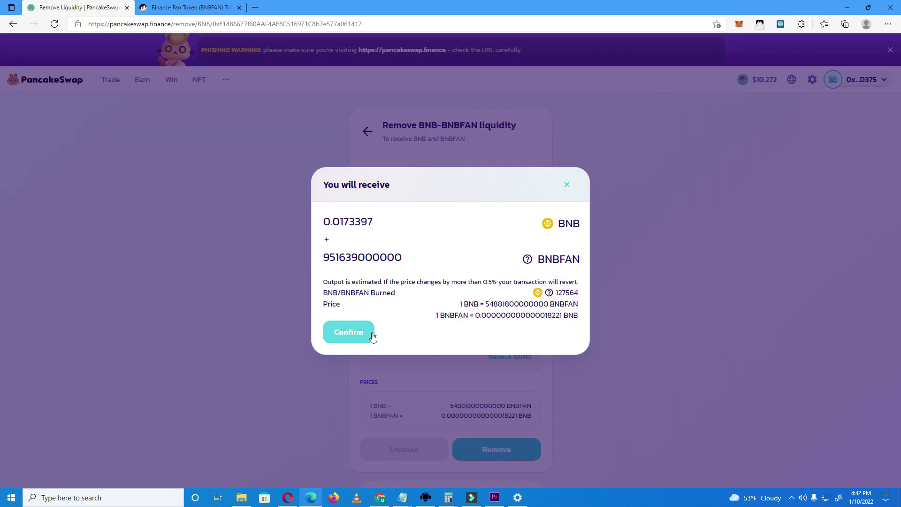
left_click(567, 184)
left_click(501, 359)
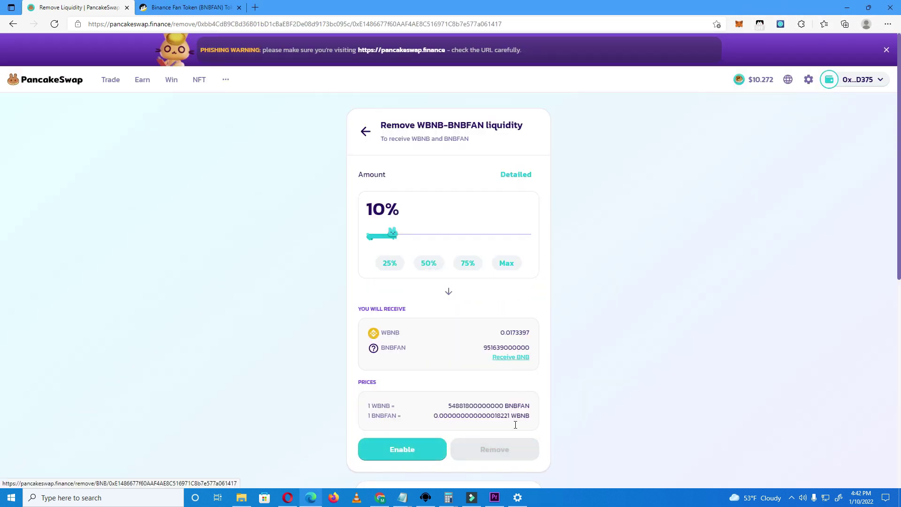
left_click(407, 237)
left_click_drag(408, 240, 397, 242)
left_click(416, 448)
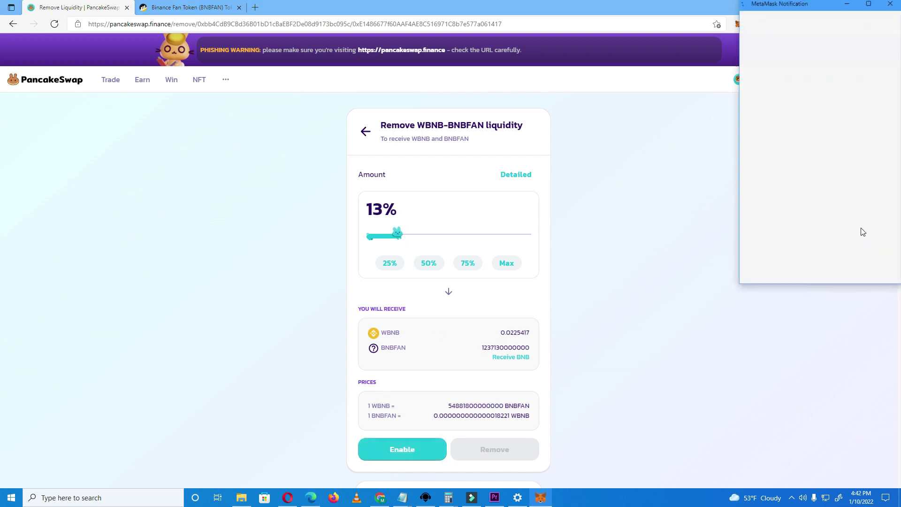
left_click(854, 263)
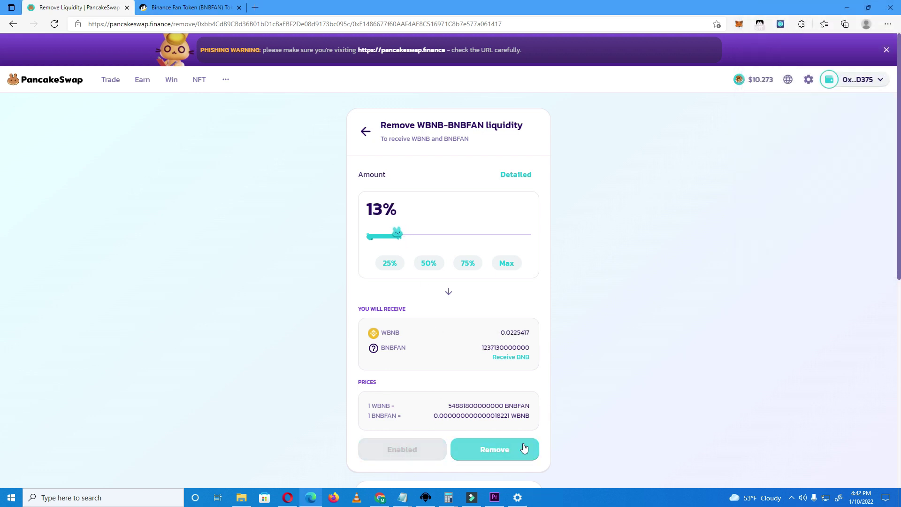
left_click(520, 449)
left_click(333, 332)
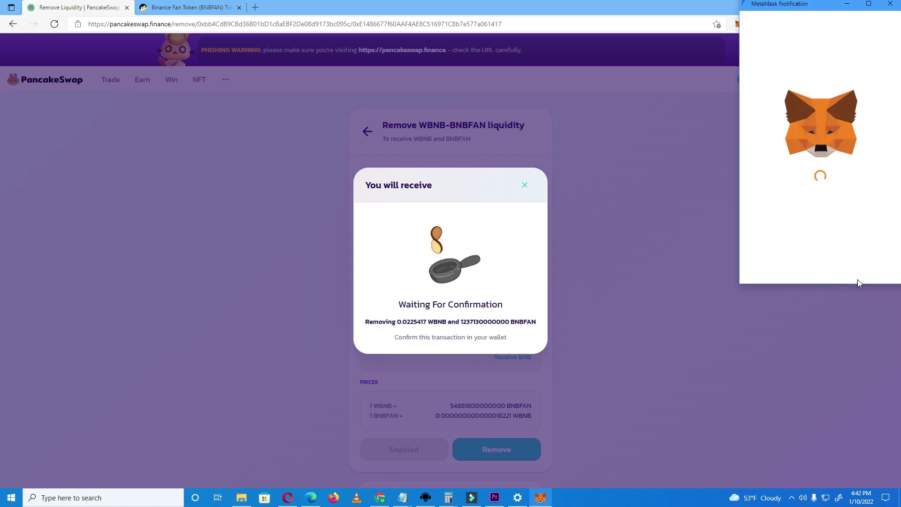
left_click(849, 264)
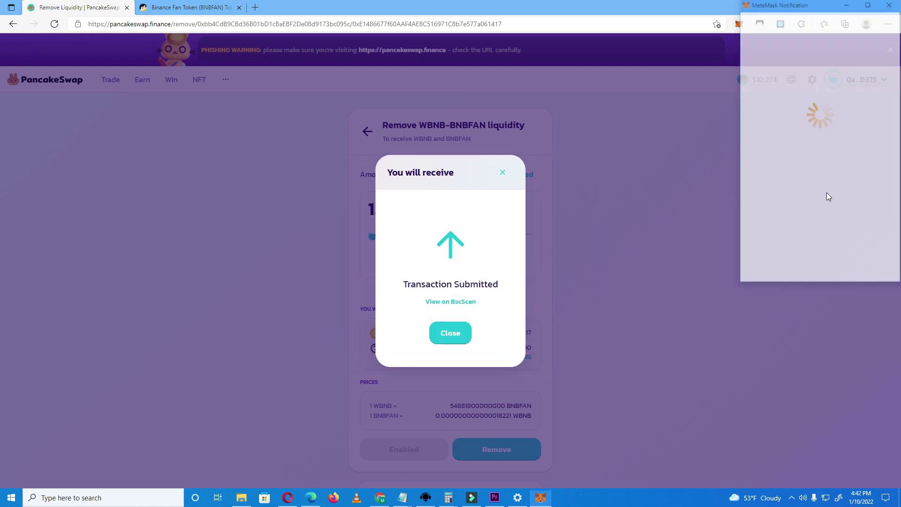
left_click(503, 174)
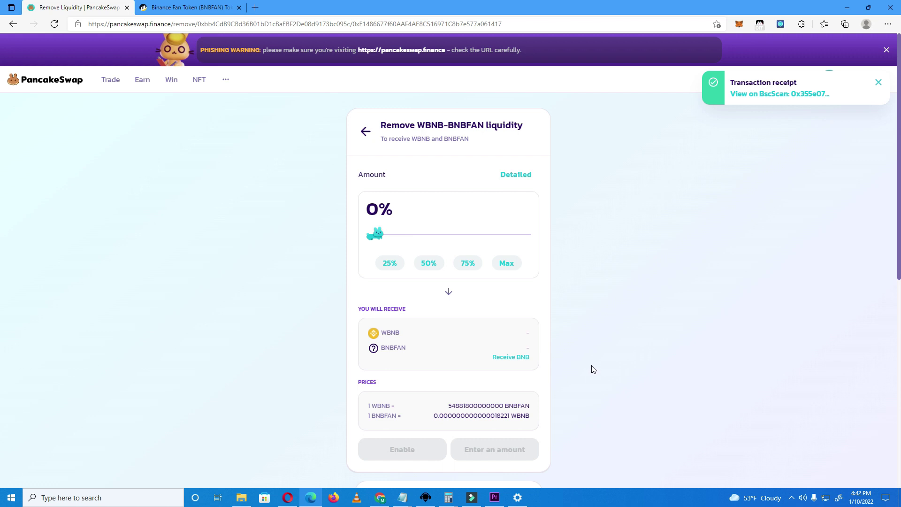
left_click_drag(402, 235, 396, 237)
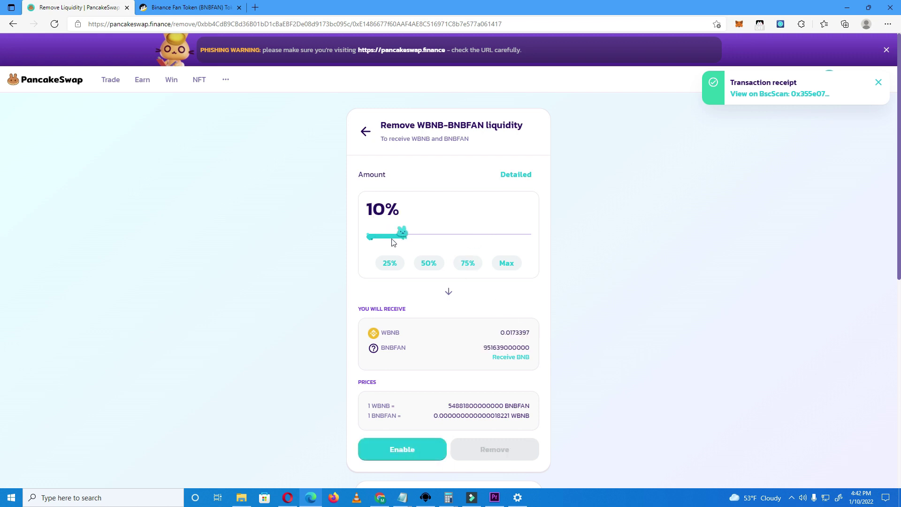
left_click(405, 244)
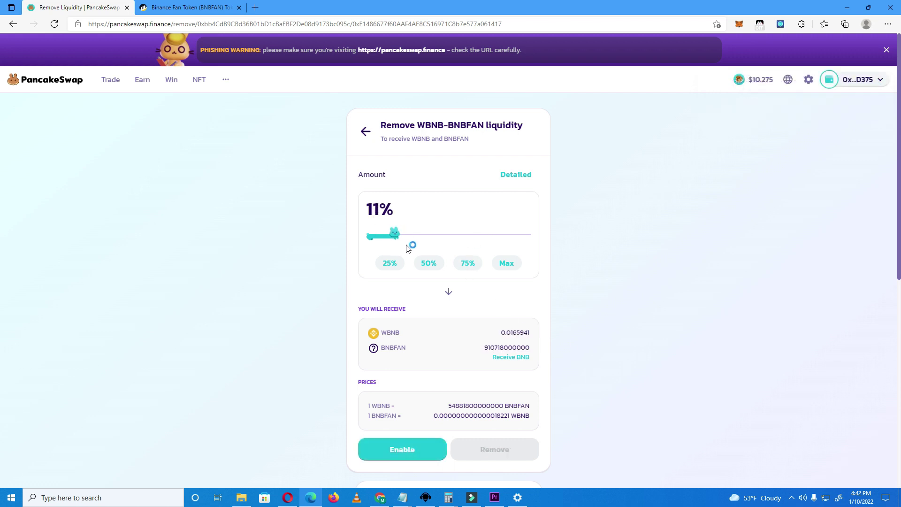
left_click(393, 454)
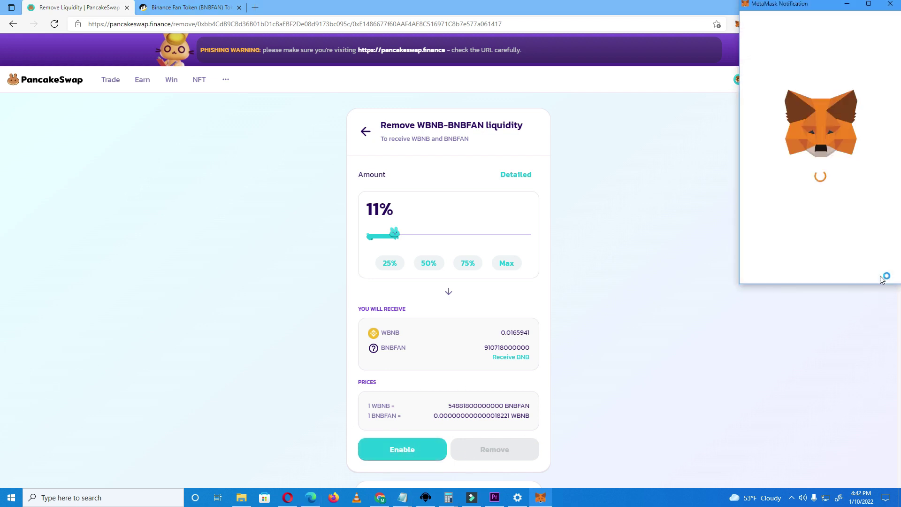
left_click(869, 264)
left_click(533, 452)
left_click(357, 335)
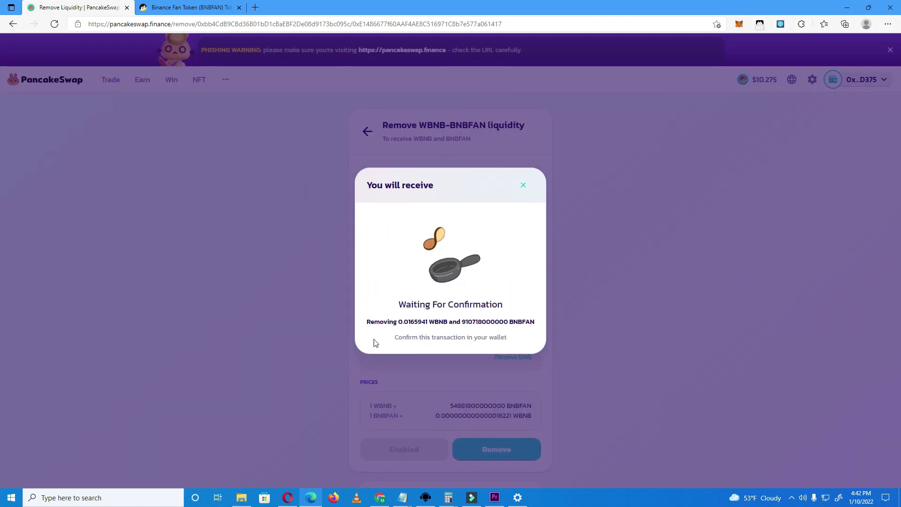